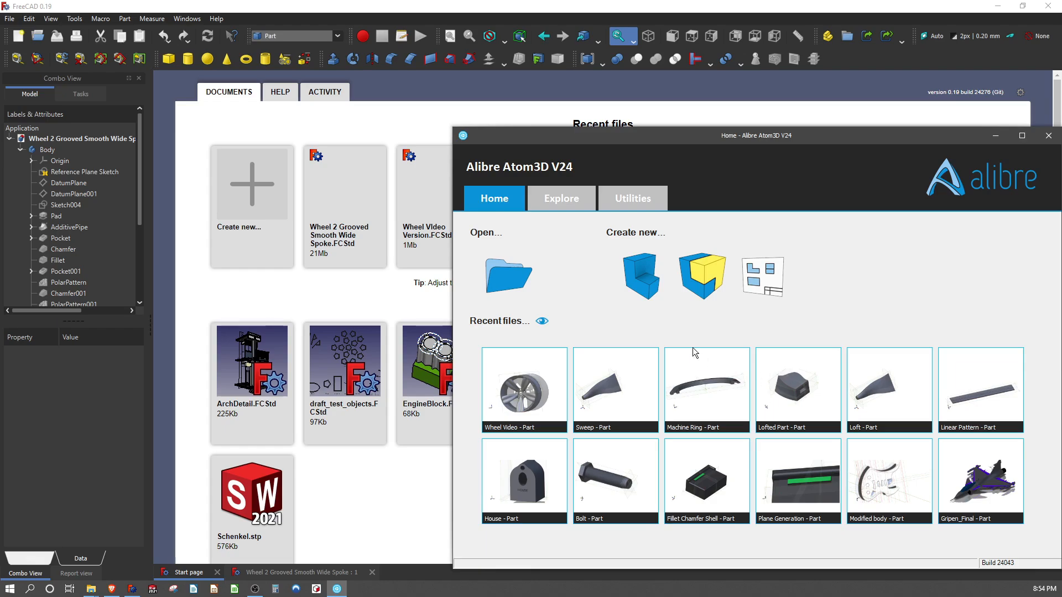
- Run a geometry check on the Body of the Wheel 2 Grooved Smooth Wide Spoke document
click(306, 572)
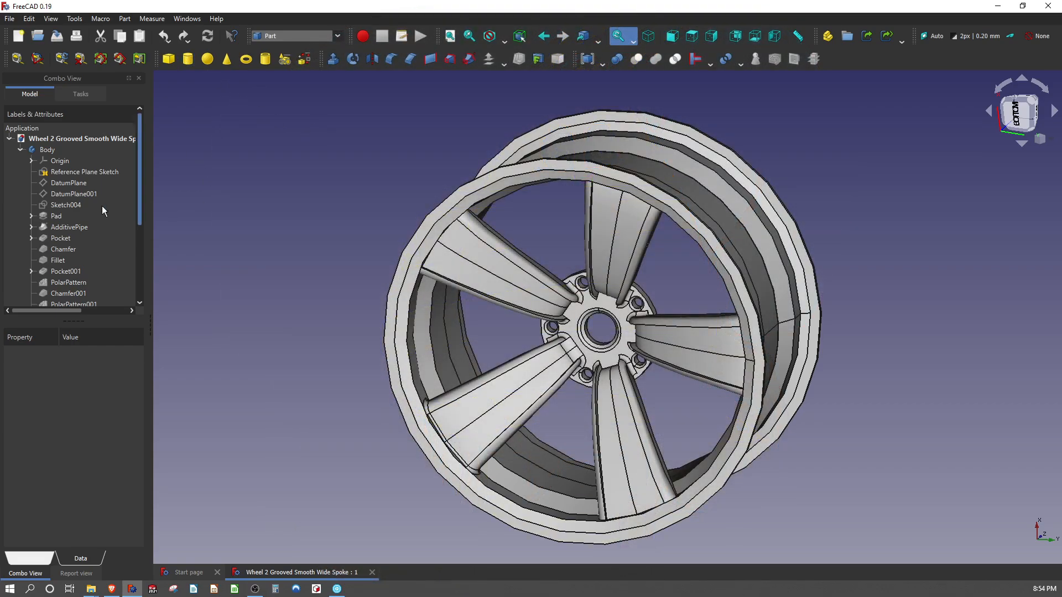
click(48, 149)
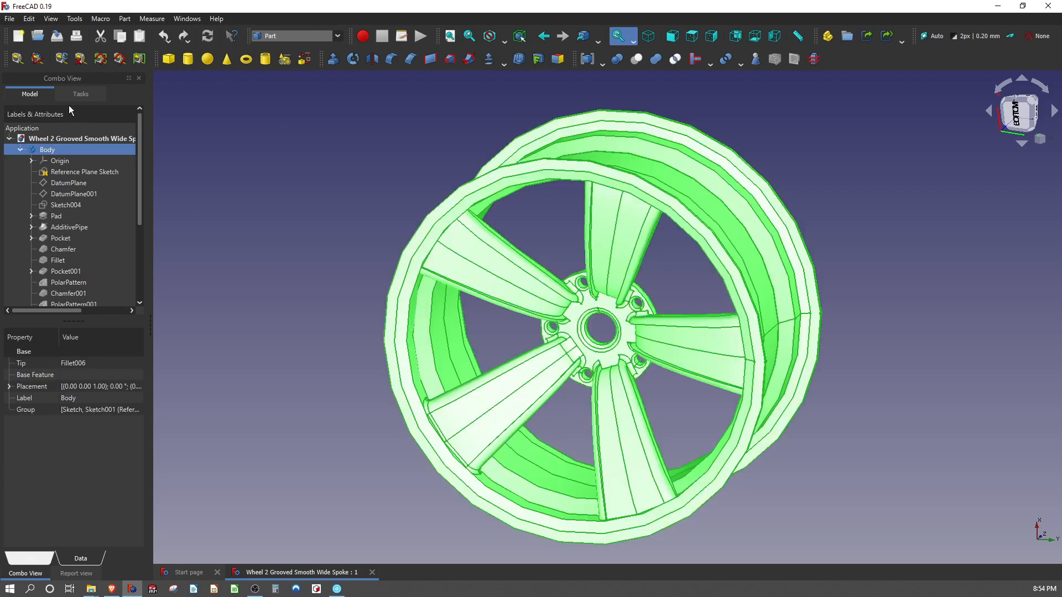
click(125, 20)
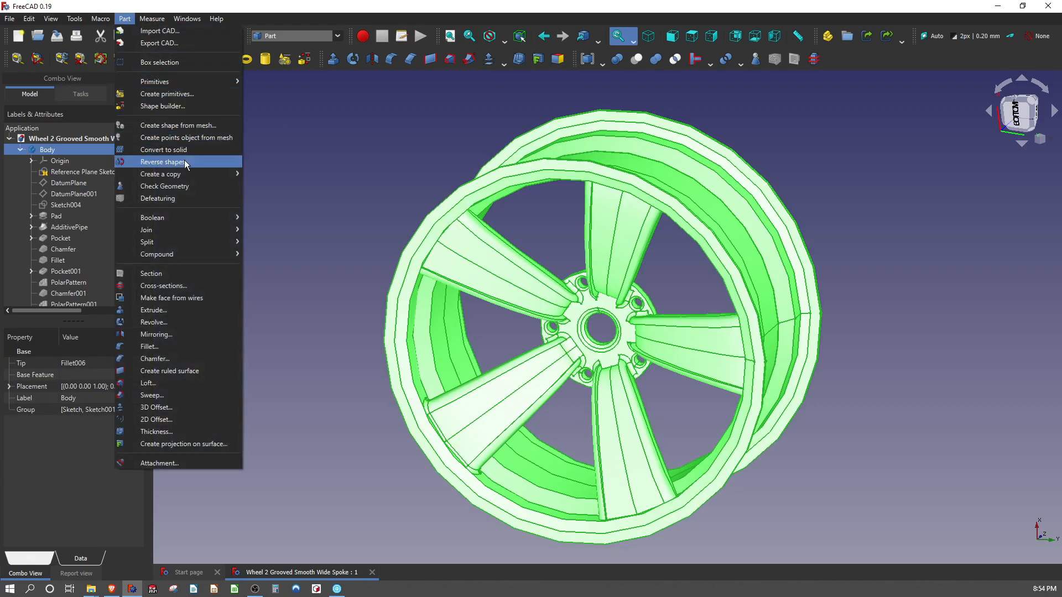
click(188, 189)
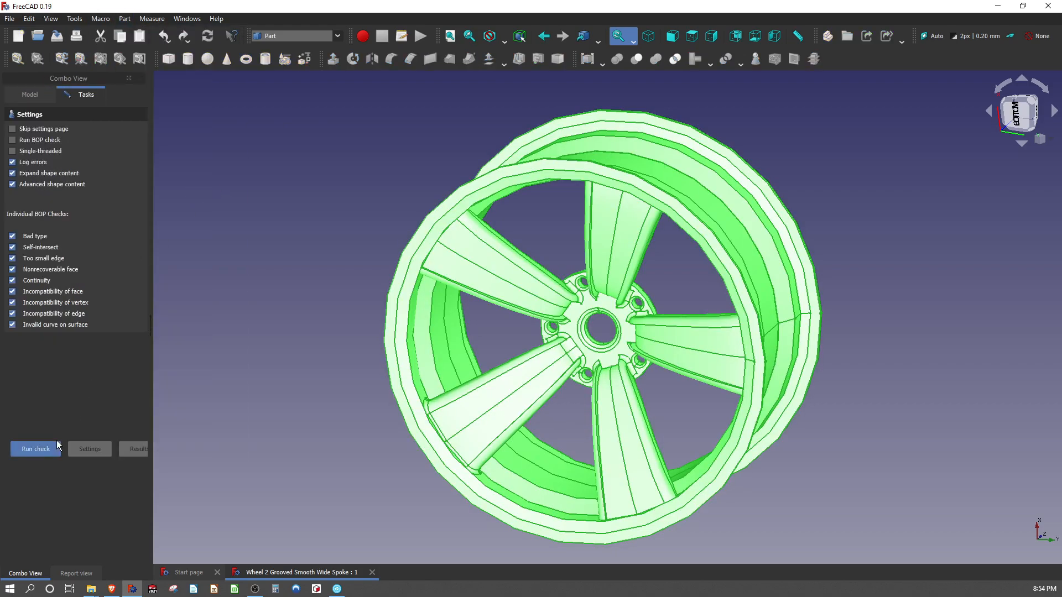
click(37, 448)
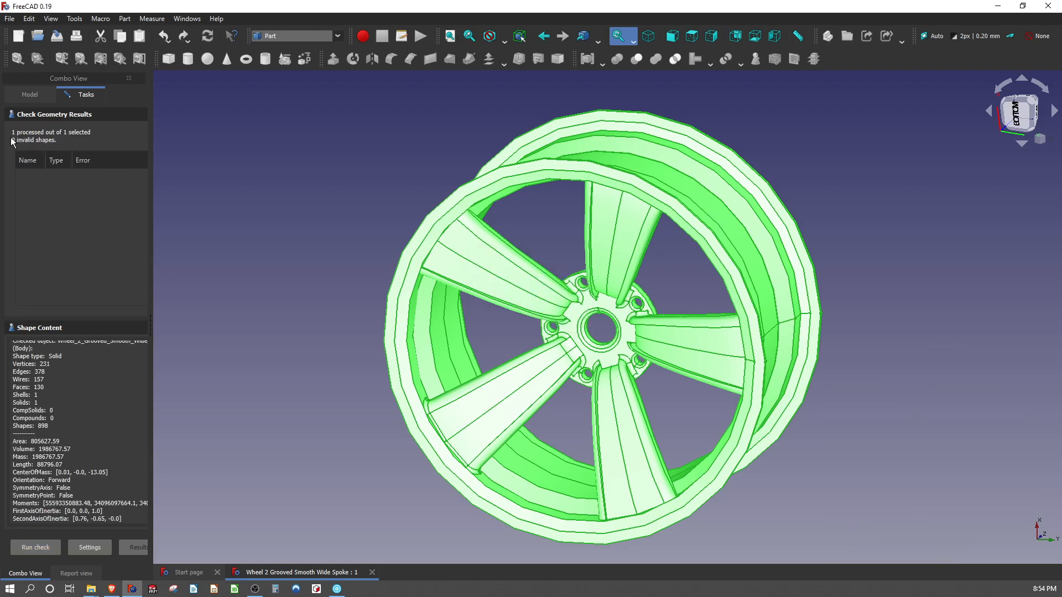
- Review the check results and full shape content of the wheel body, and close the geometry check
scroll(120, 423, up, 1)
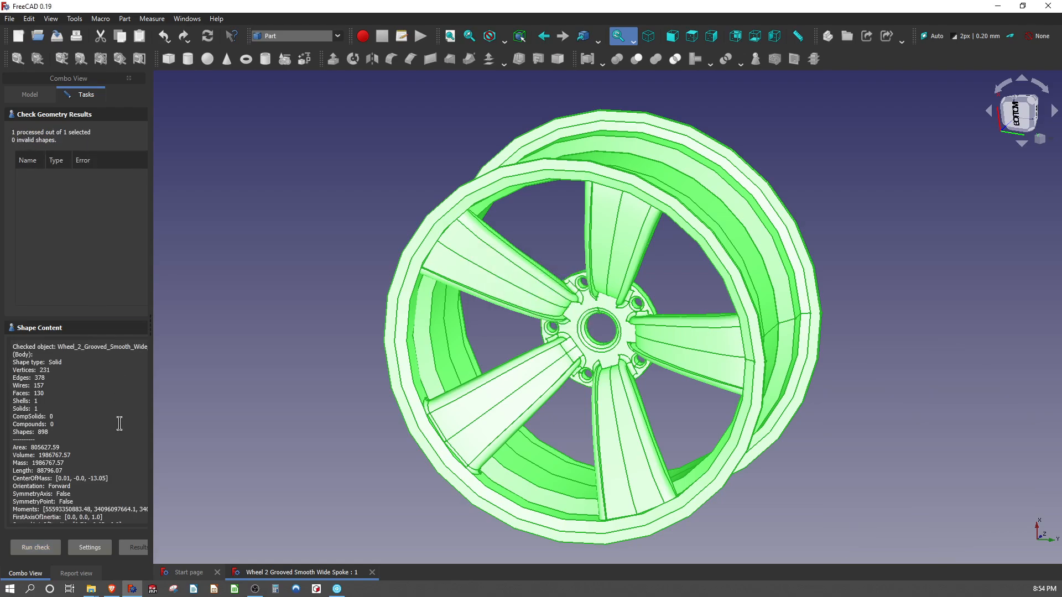
scroll(119, 422, down, 2)
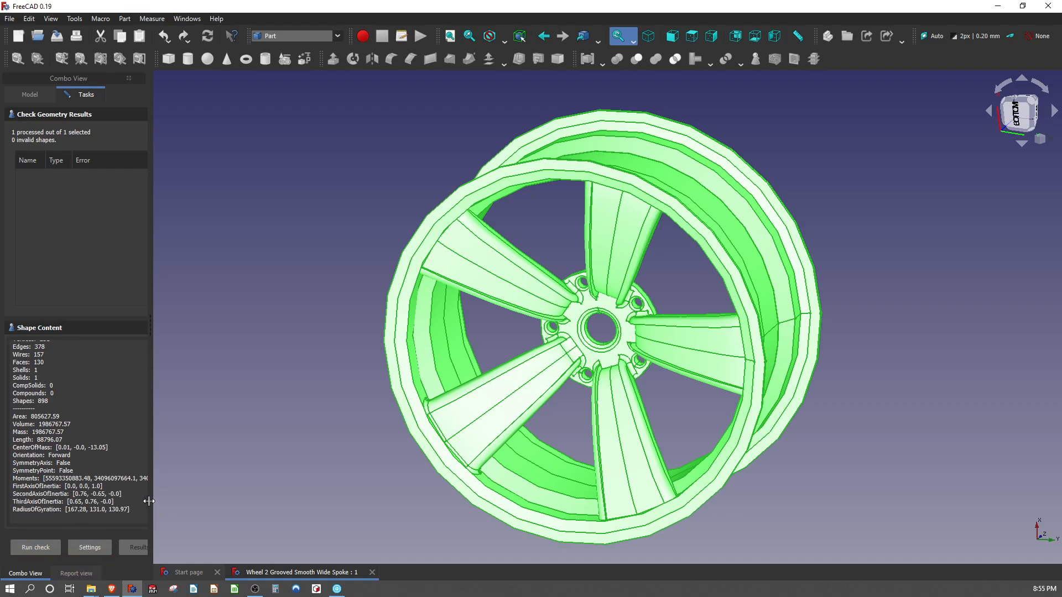
drag(155, 501, 248, 501)
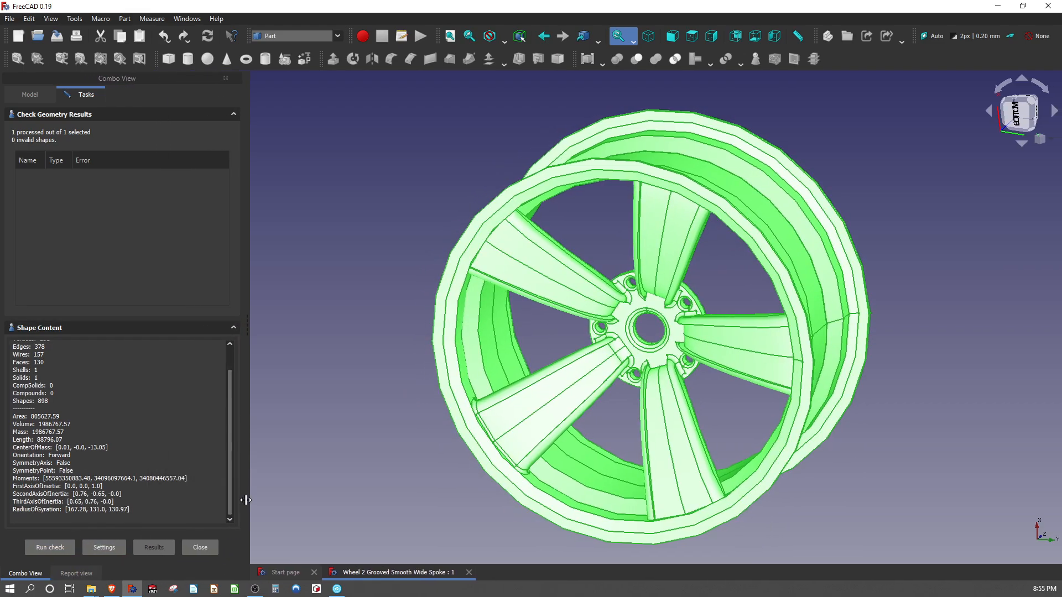
click(200, 547)
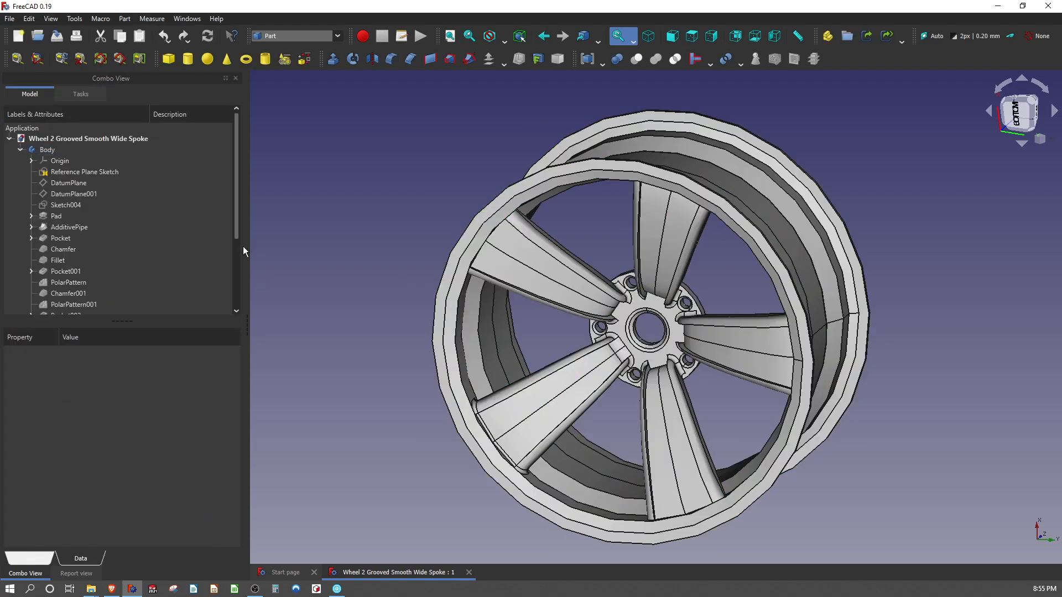
drag(246, 260, 183, 237)
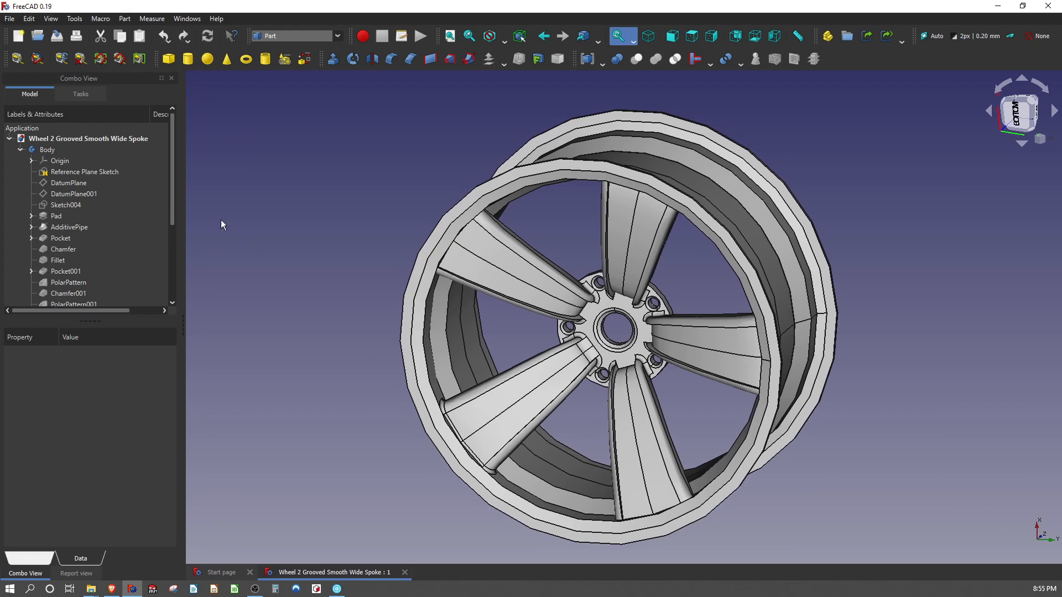
- In the Part Design workbench, try to fillet one long spoke edge running into the hub with a 1 mm radius
click(326, 36)
click(301, 200)
scroll(564, 290, up, 8)
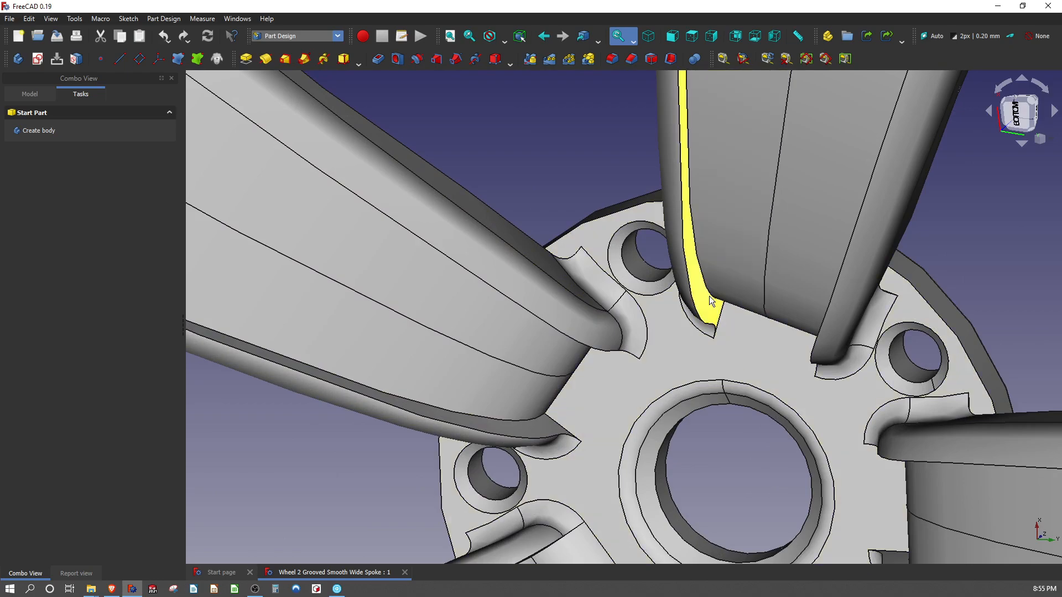
click(693, 292)
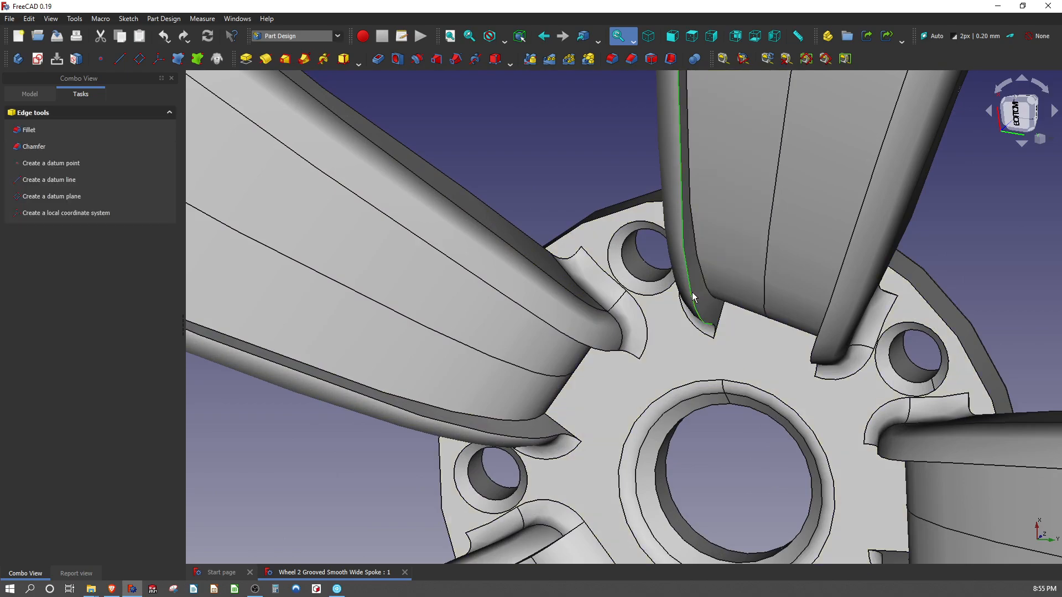
click(615, 62)
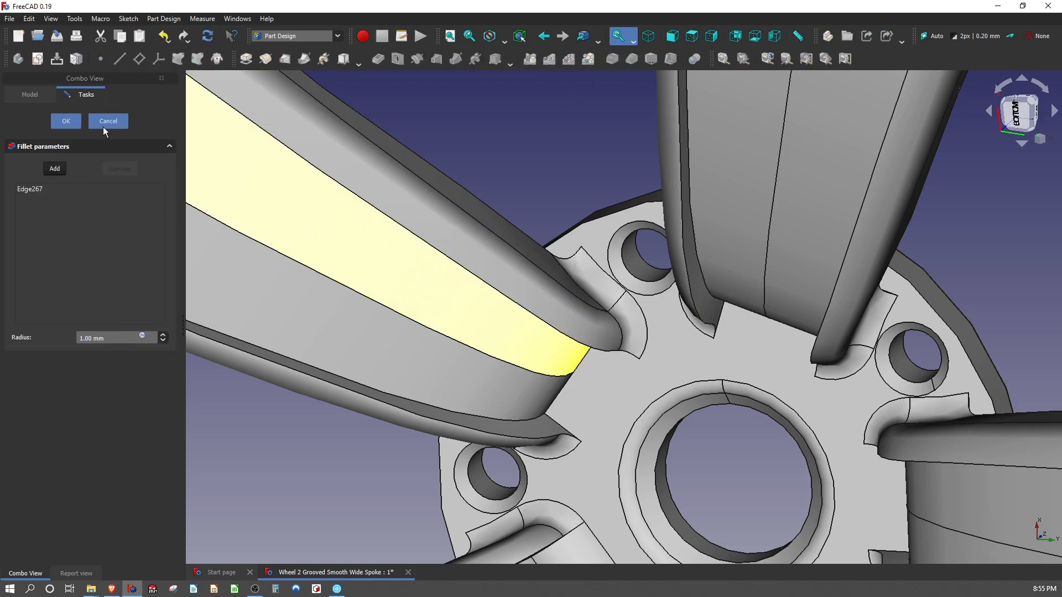
click(62, 123)
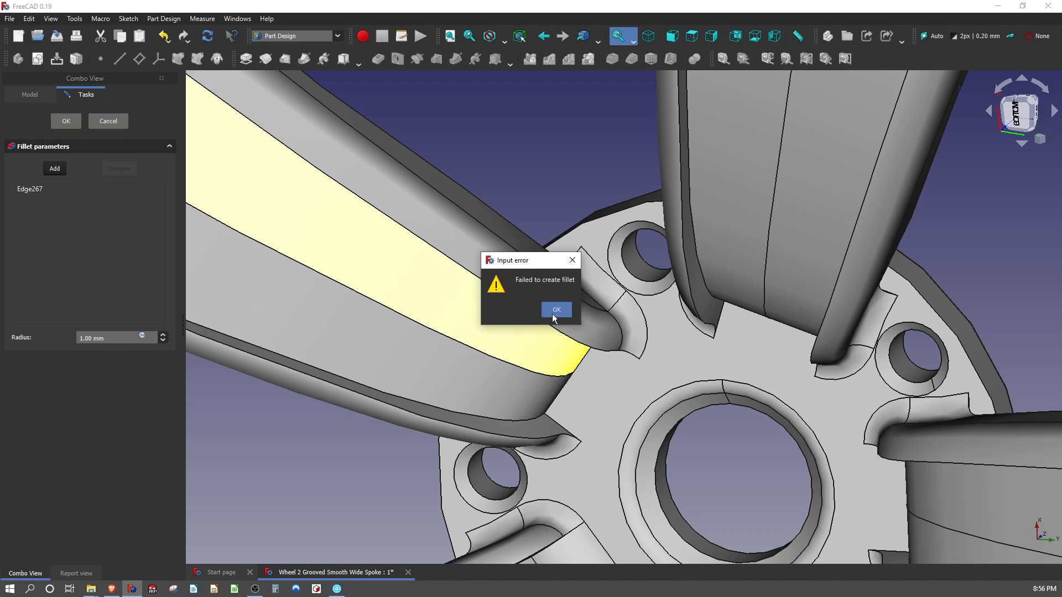
click(572, 260)
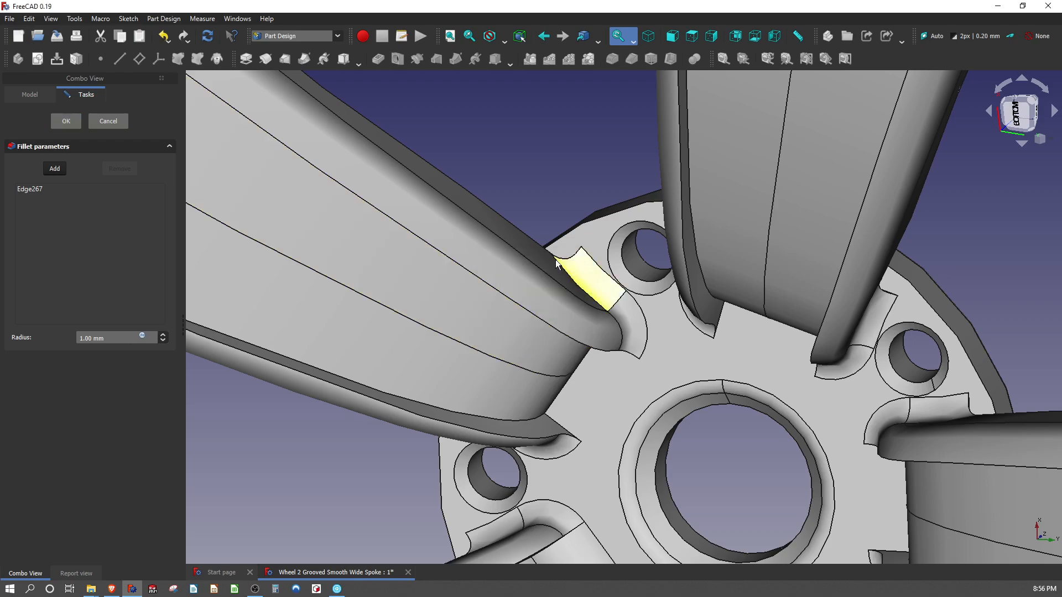
click(108, 122)
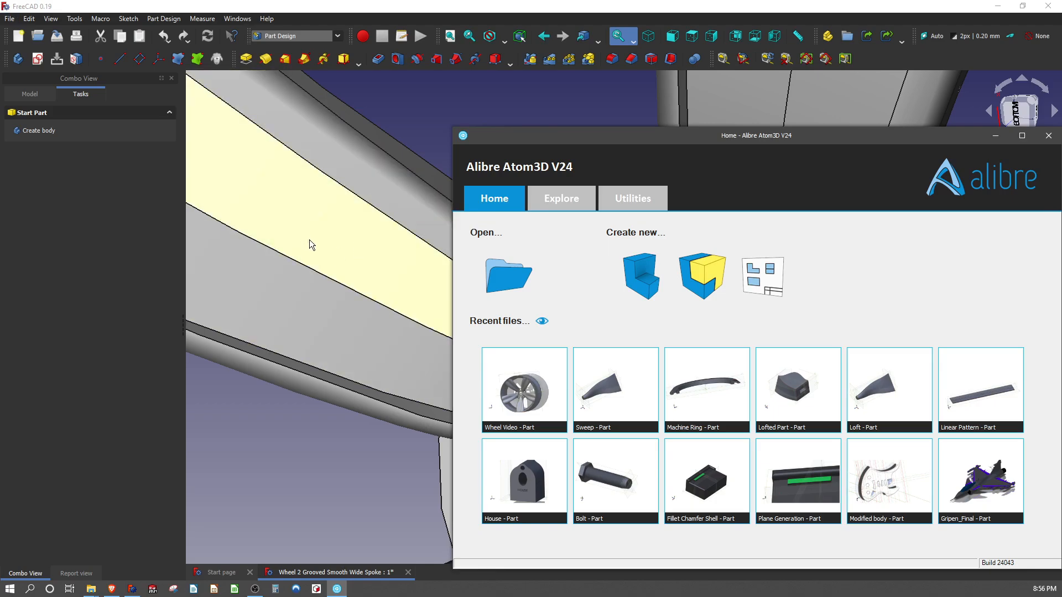
- Switch to Alibre Atom3D and import the wheel's STEP file with face processing set to Stitch to Solid
mouse_move(753, 133)
mouse_down()
mouse_move(619, 128)
mouse_move(757, 127)
mouse_up()
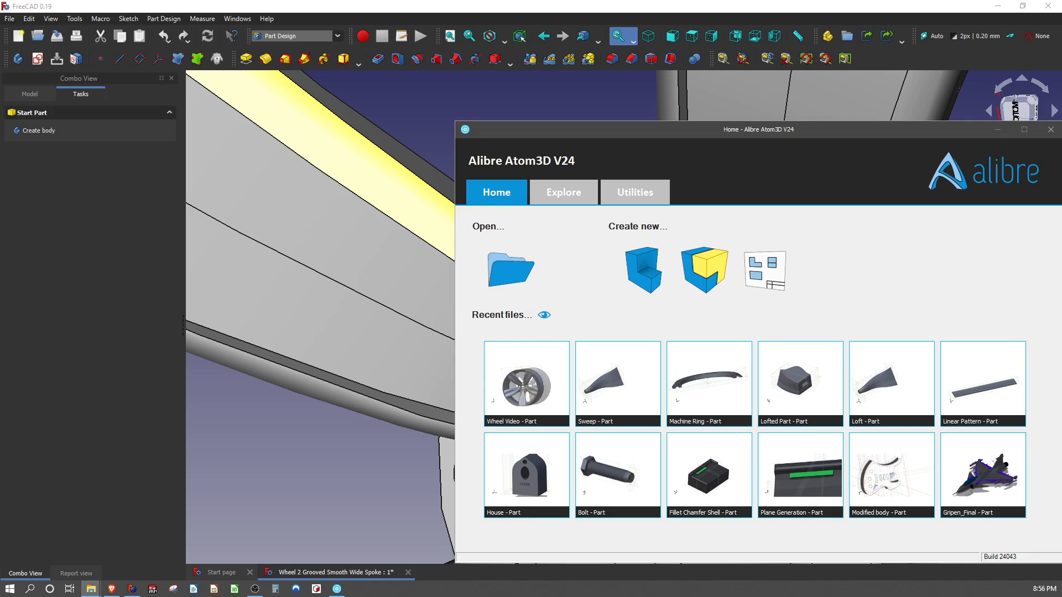
drag(1061, 259, 907, 259)
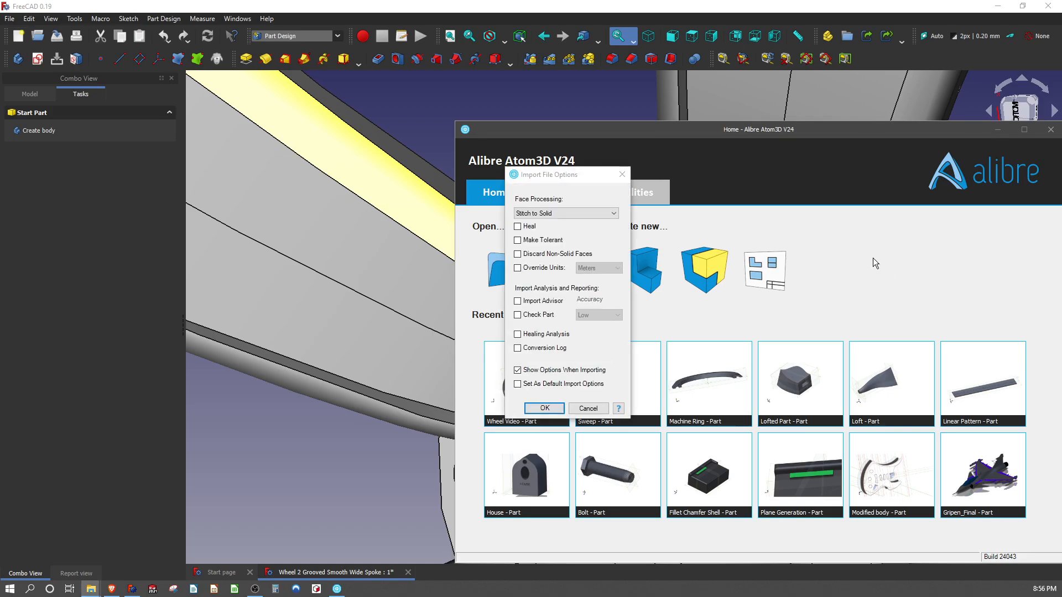
click(546, 408)
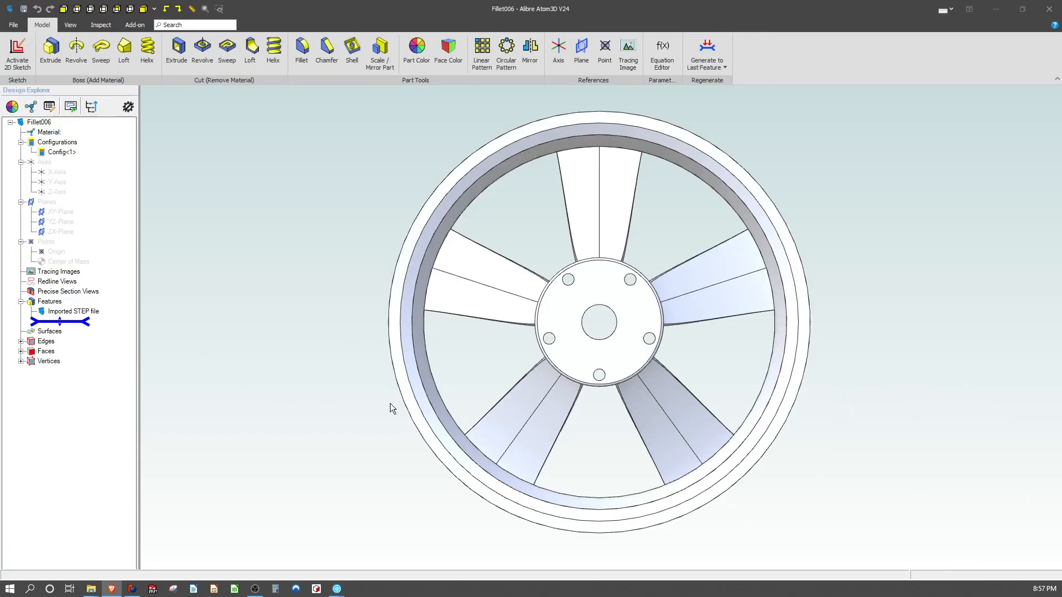
- Examine the imported wheel's outer rim and the spoke end protruding through the barrel
middle_drag(457, 367, 433, 437)
scroll(639, 209, down, 3)
scroll(651, 222, up, 6)
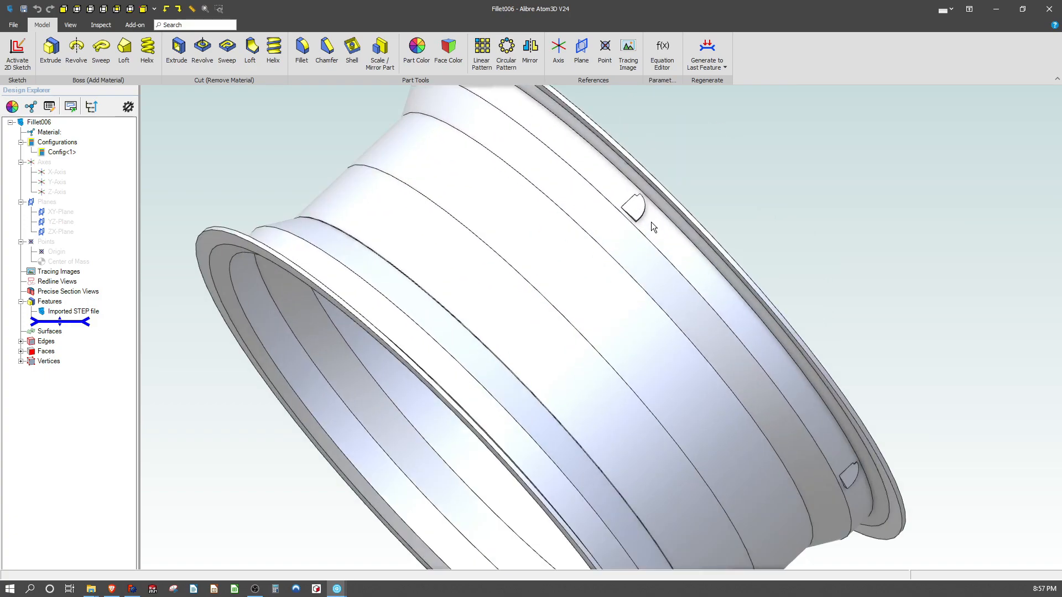
scroll(652, 221, up, 5)
middle_drag(604, 262, 601, 253)
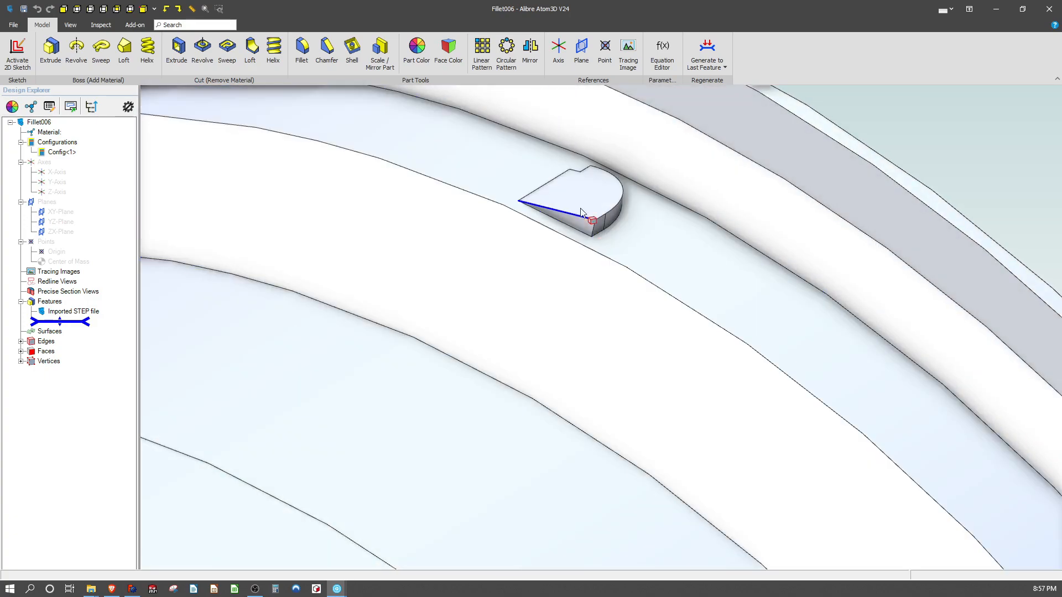
scroll(596, 212, down, 10)
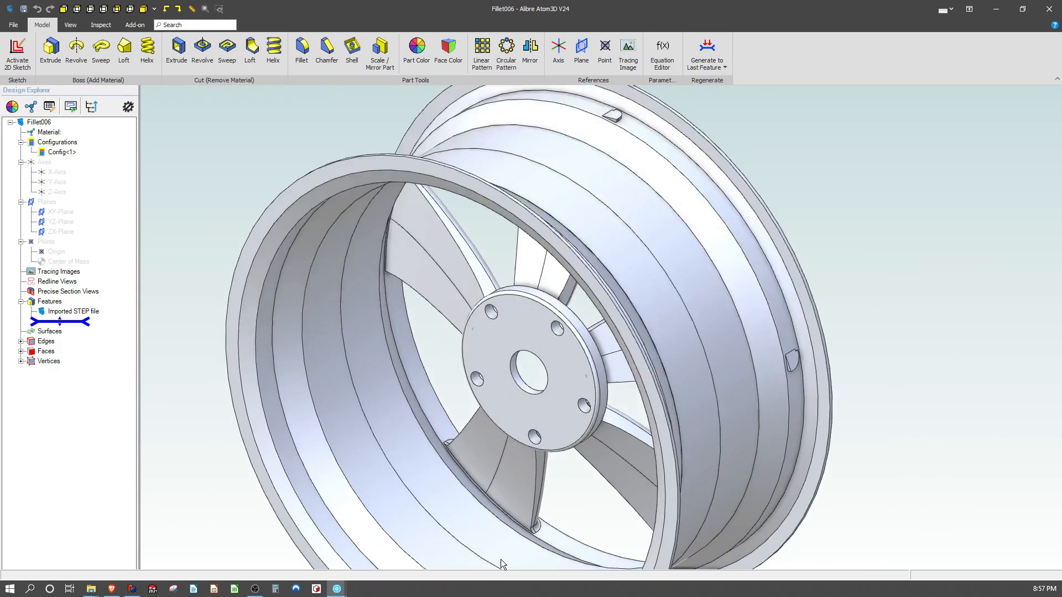
- Fillet one long groove edge of a spoke with a constant radius of 1 mm and tangent propagation
middle_drag(501, 564, 560, 502)
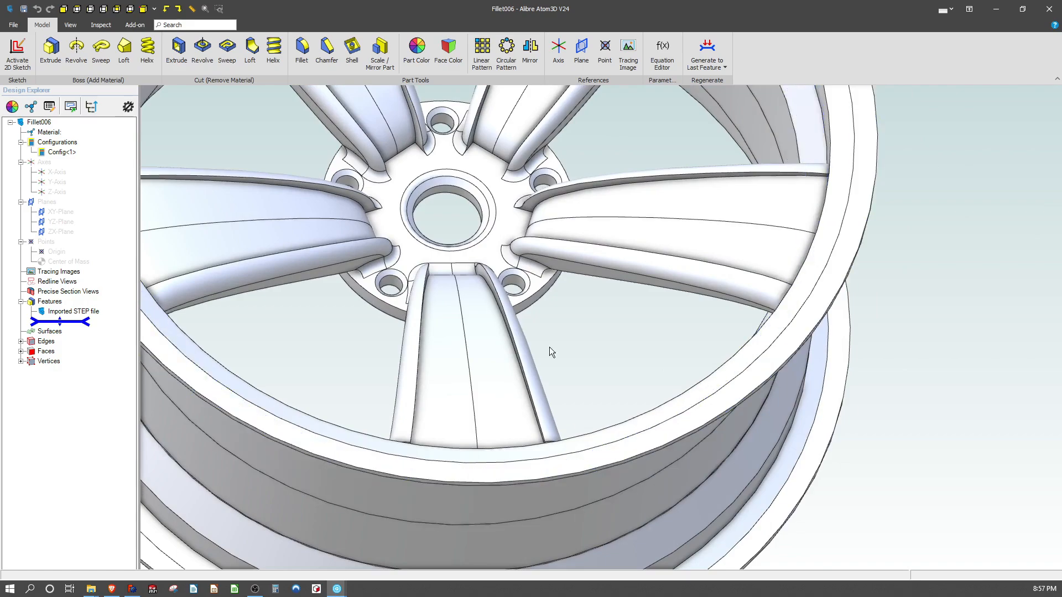
click(558, 202)
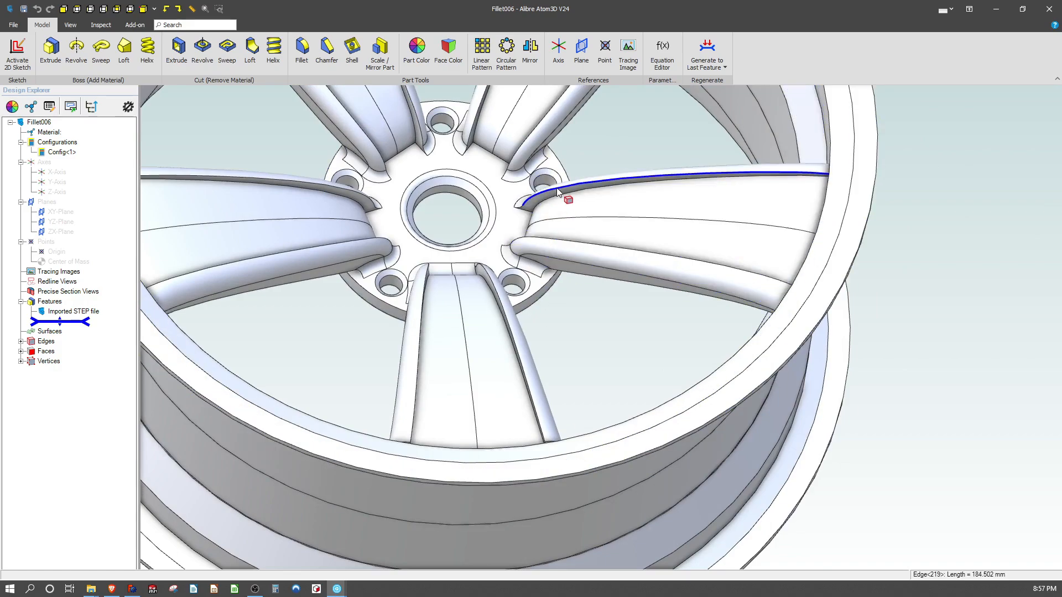
click(301, 52)
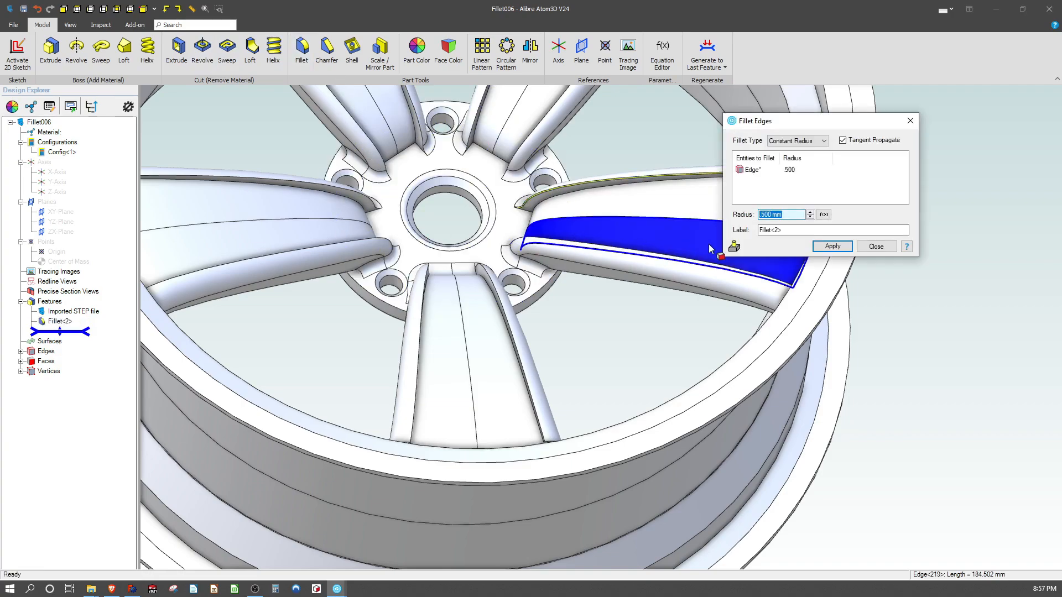
scroll(649, 148, up, 2)
text(1)
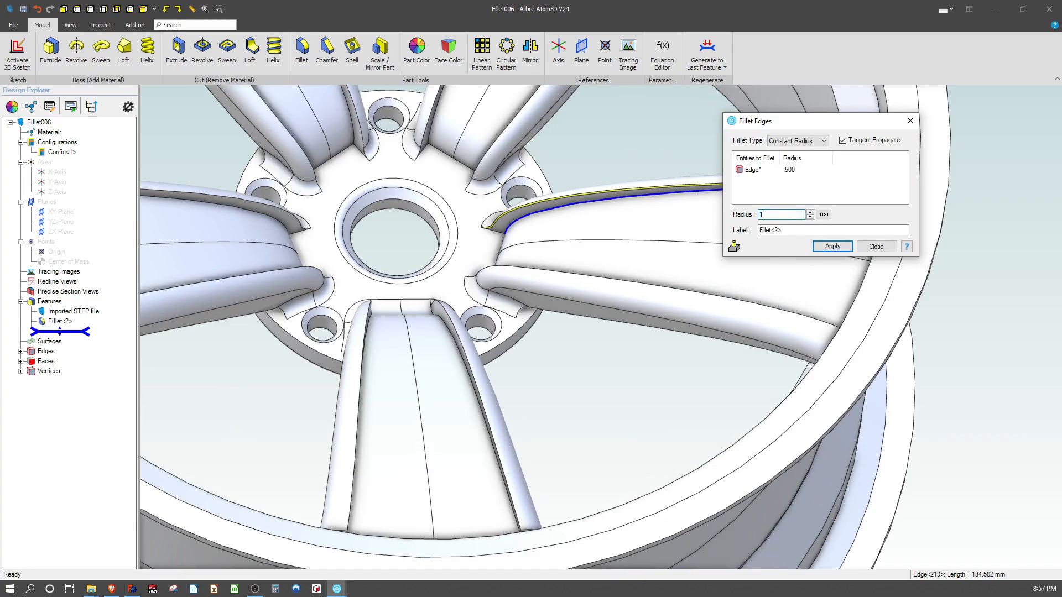
click(832, 246)
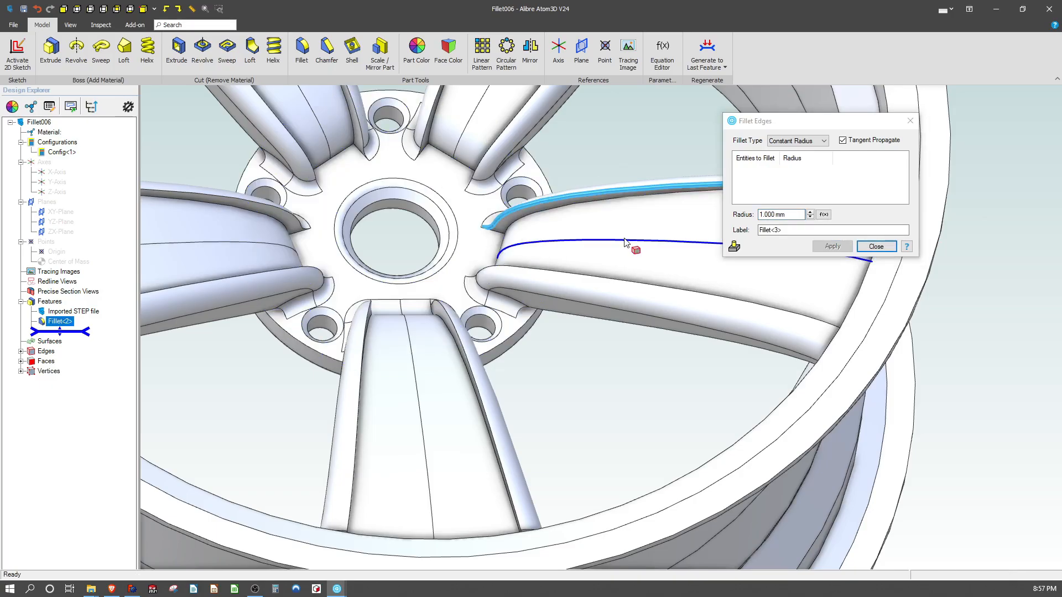
- Inspect the new fillet along the spoke and where it runs out at the hub face
middle_drag(592, 275, 660, 295)
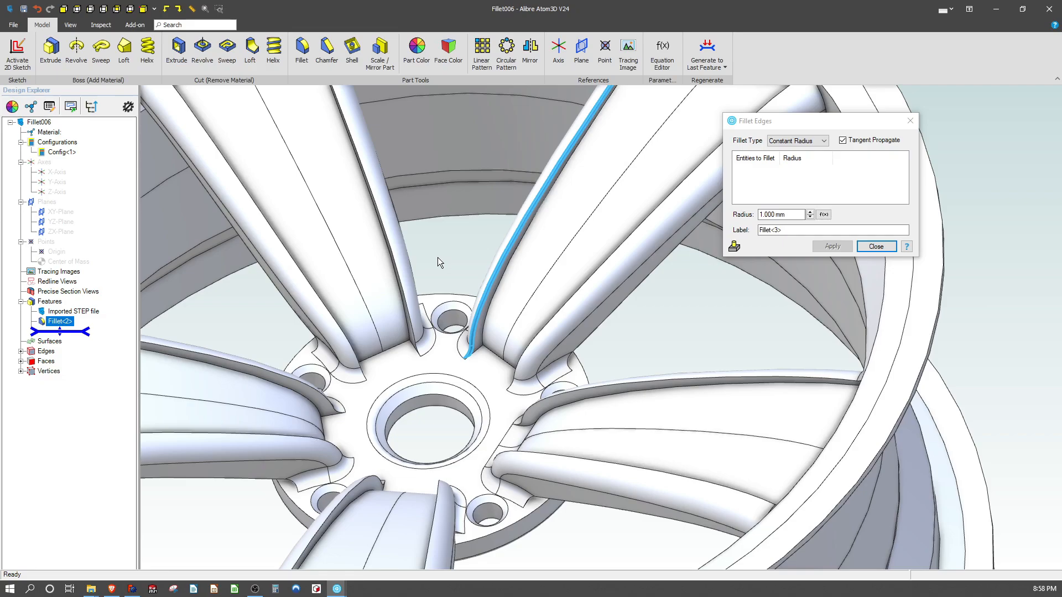
scroll(467, 347, up, 5)
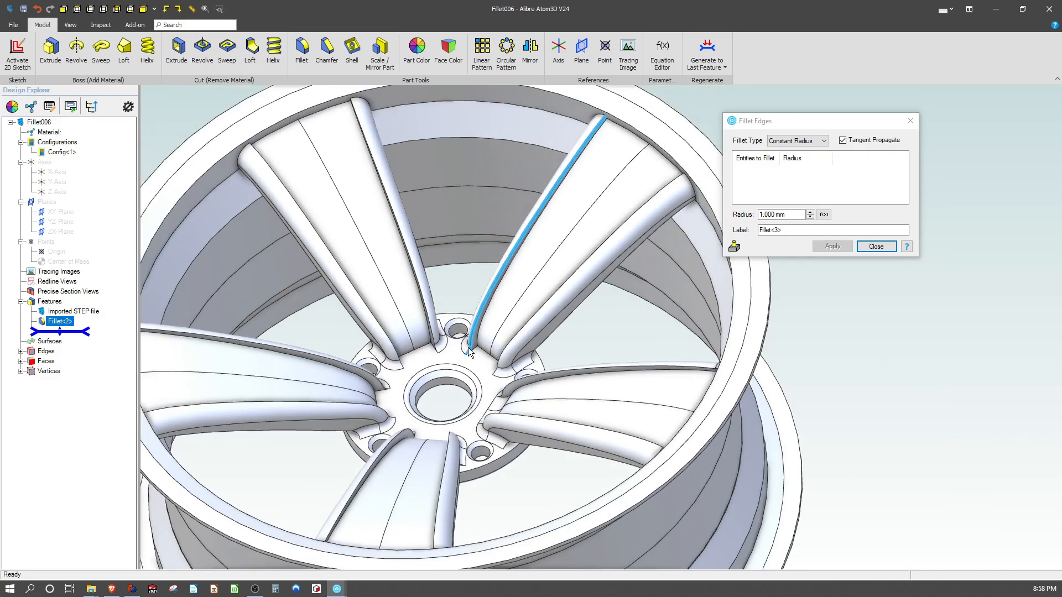
scroll(467, 347, up, 3)
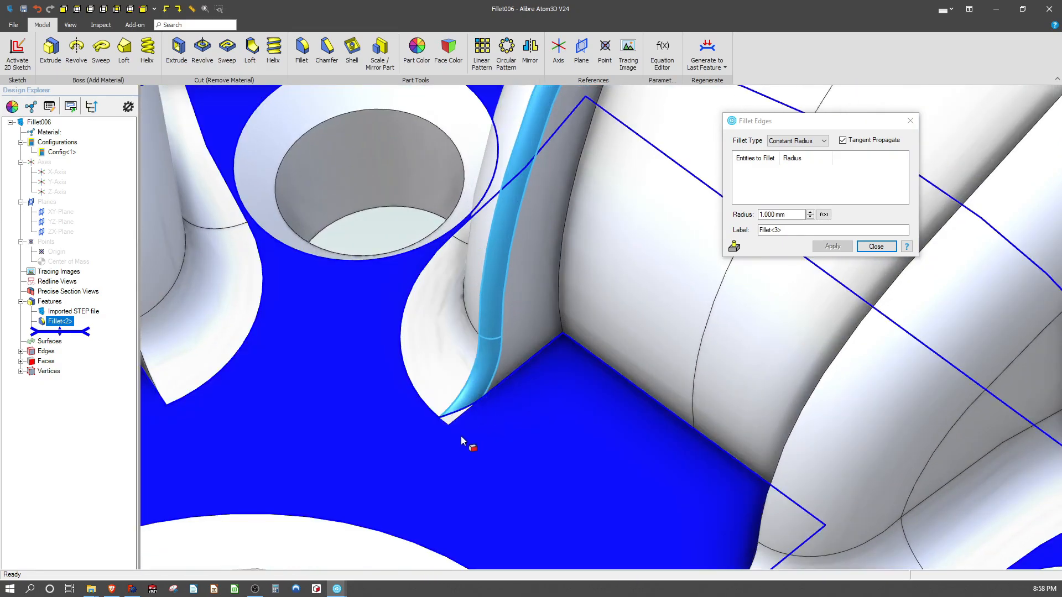
scroll(460, 433, down, 5)
scroll(434, 400, up, 1)
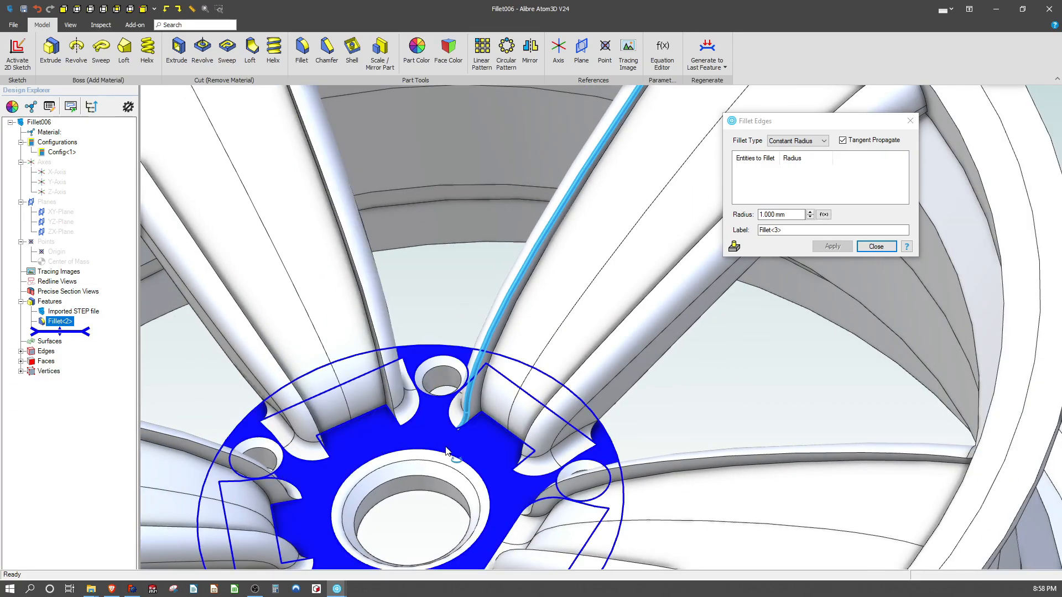
scroll(465, 418, up, 5)
middle_drag(465, 415, 577, 360)
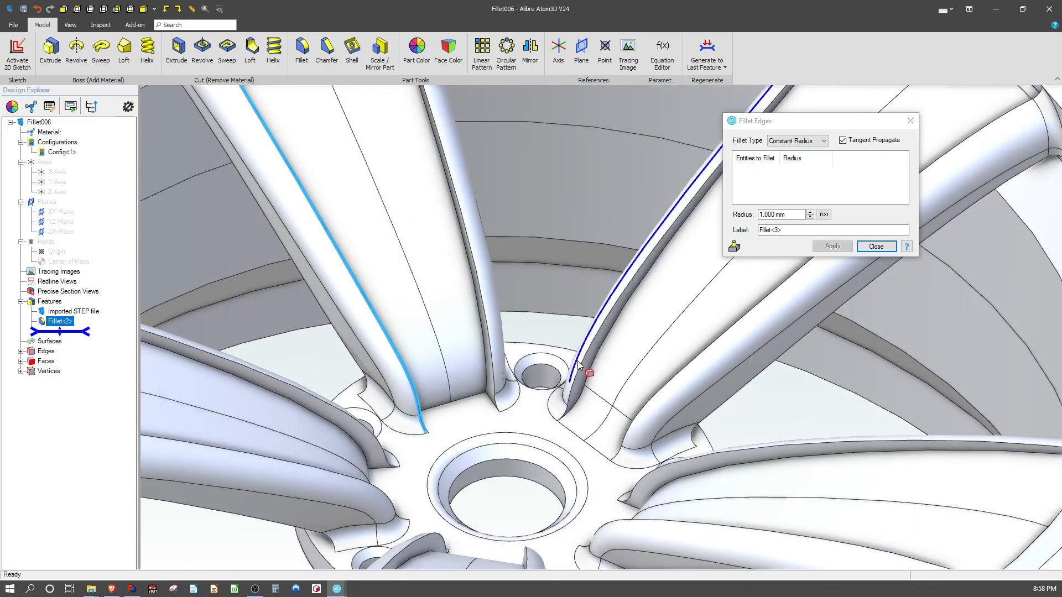
- Set up a variable-radius fillet on the same spoke's opposite long groove edge, with start radius 0.5 mm and end radius 2 mm
click(577, 360)
click(866, 247)
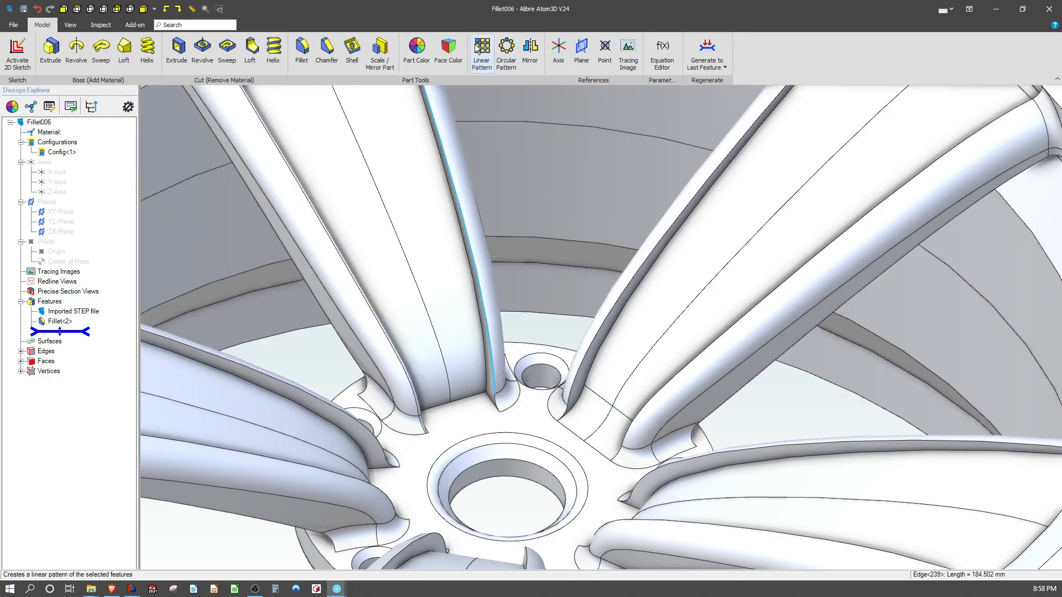
click(301, 49)
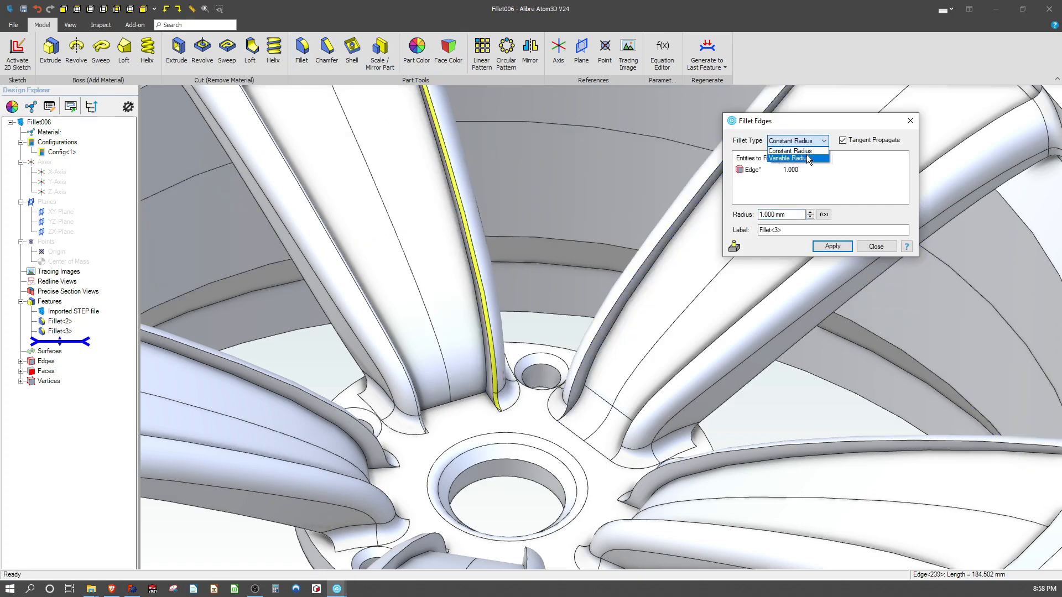
click(807, 156)
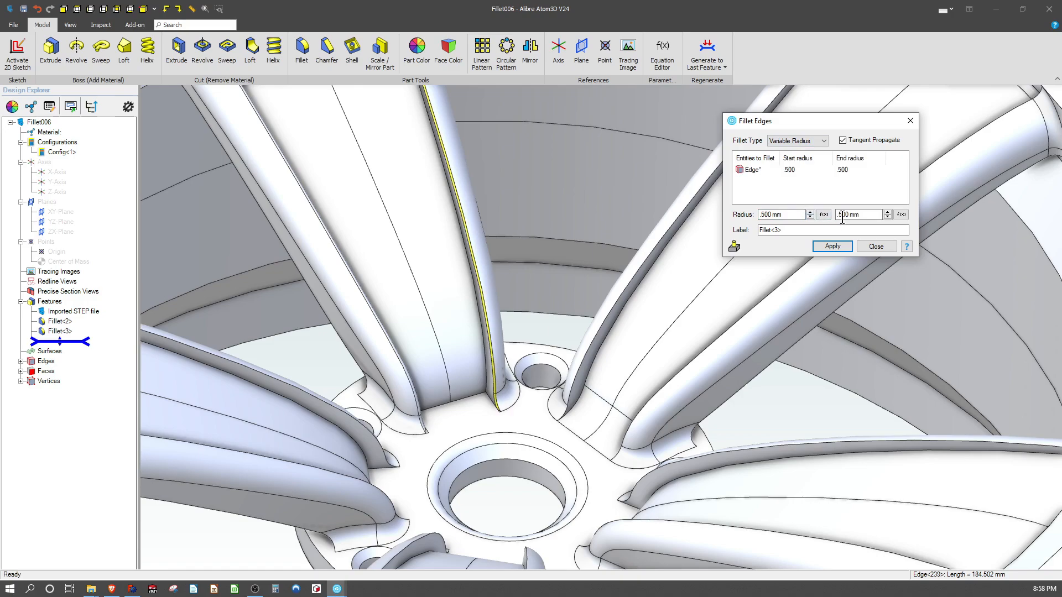
click(841, 217)
text(1)
click(793, 248)
click(833, 247)
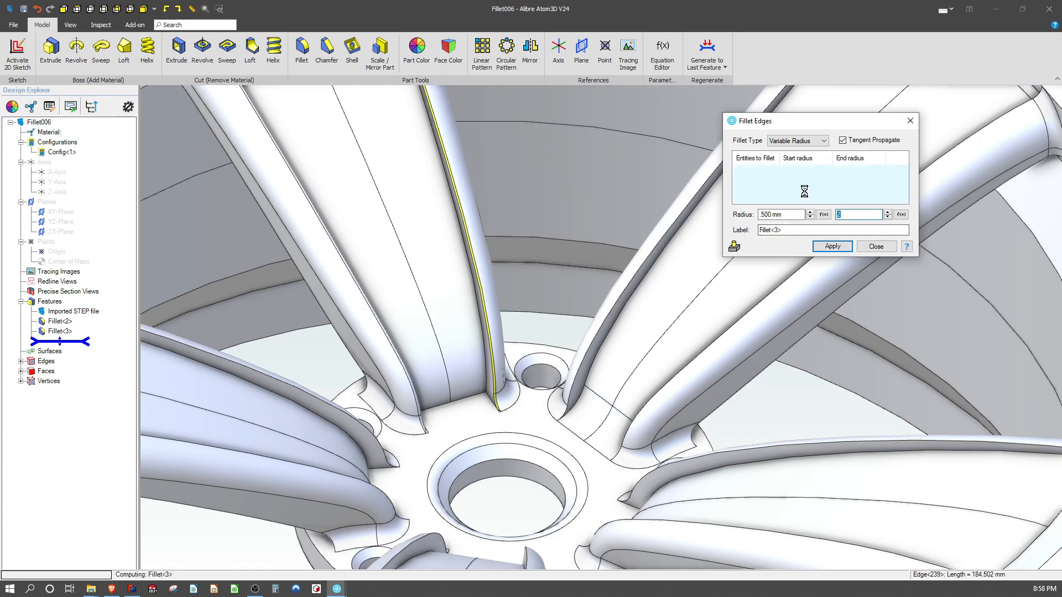
- Examine the variable-radius fillet preview along the spoke, from its rim end to its runout at the hub face
scroll(536, 349, up, 2)
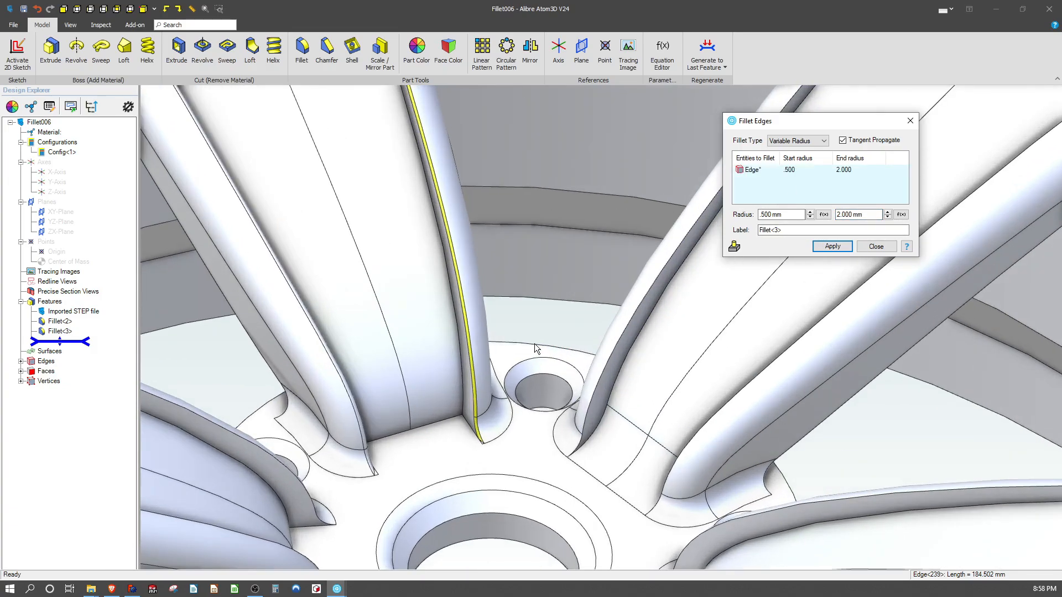
scroll(535, 348, down, 5)
scroll(472, 177, up, 8)
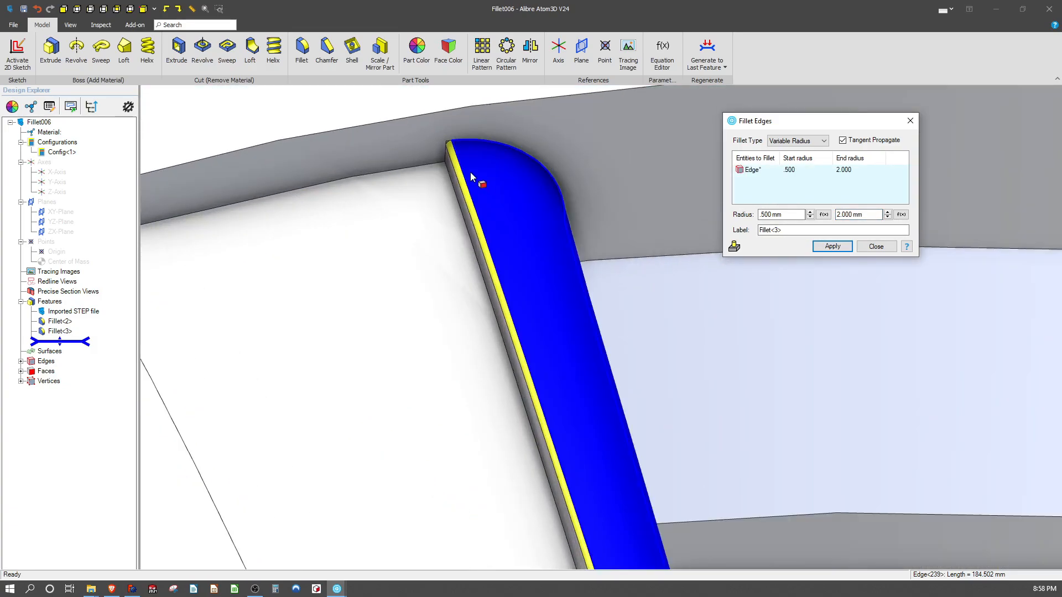
scroll(450, 148, down, 2)
scroll(450, 148, up, 3)
scroll(450, 151, down, 6)
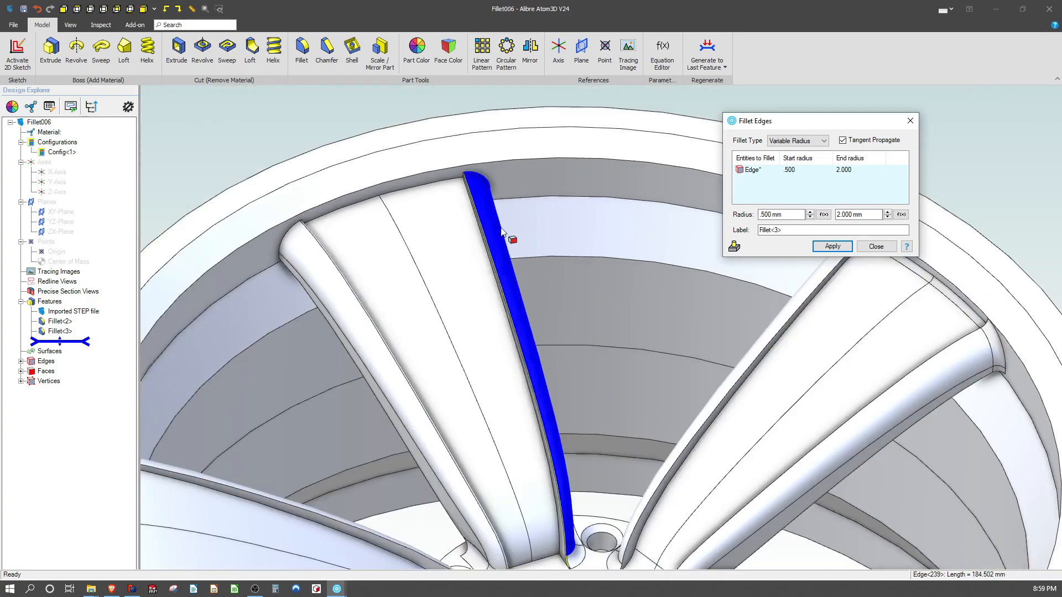
scroll(501, 231, down, 4)
scroll(550, 529, up, 10)
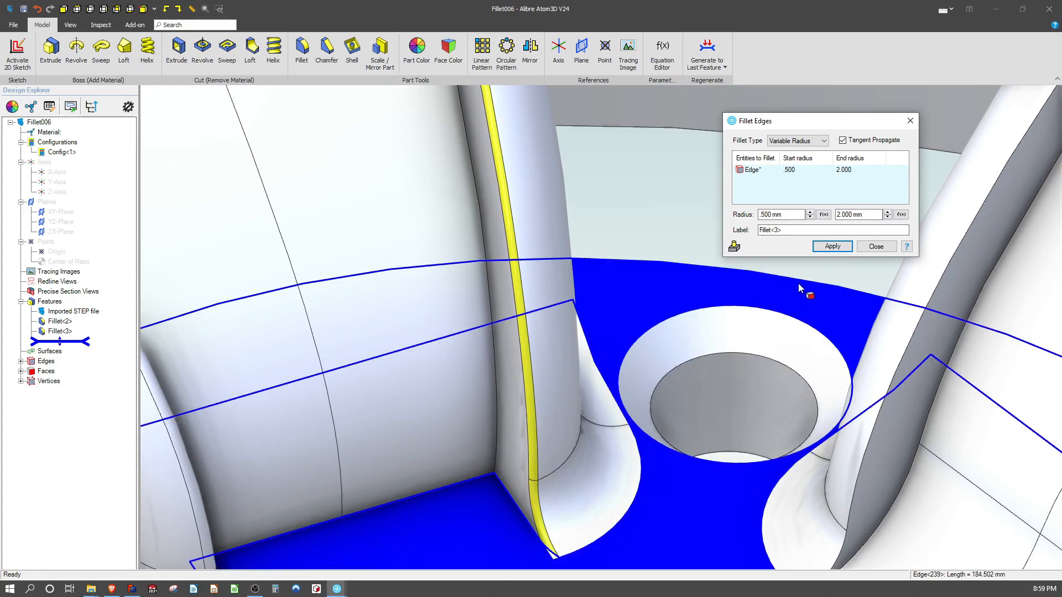
- Try end radii of 5 mm and 10 mm for the spoke's variable-radius fillet
click(867, 214)
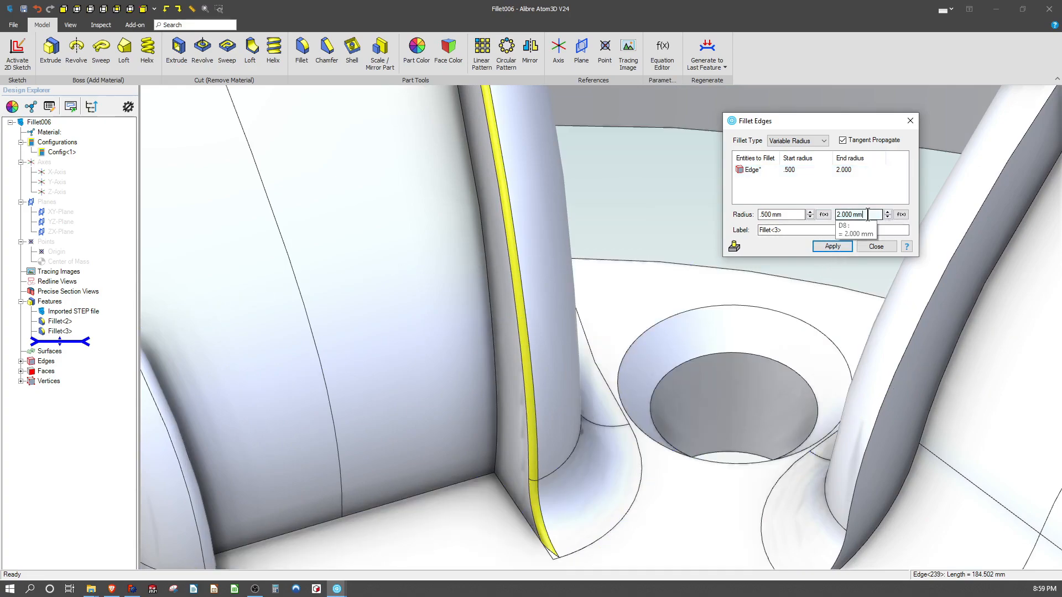
triple_click(867, 214)
text(5)
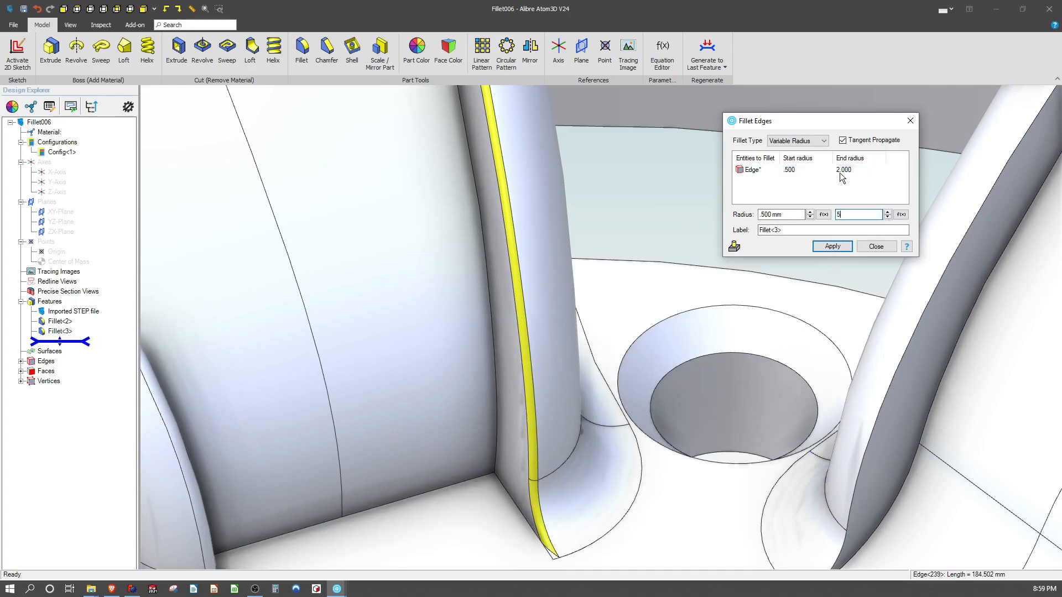
click(865, 184)
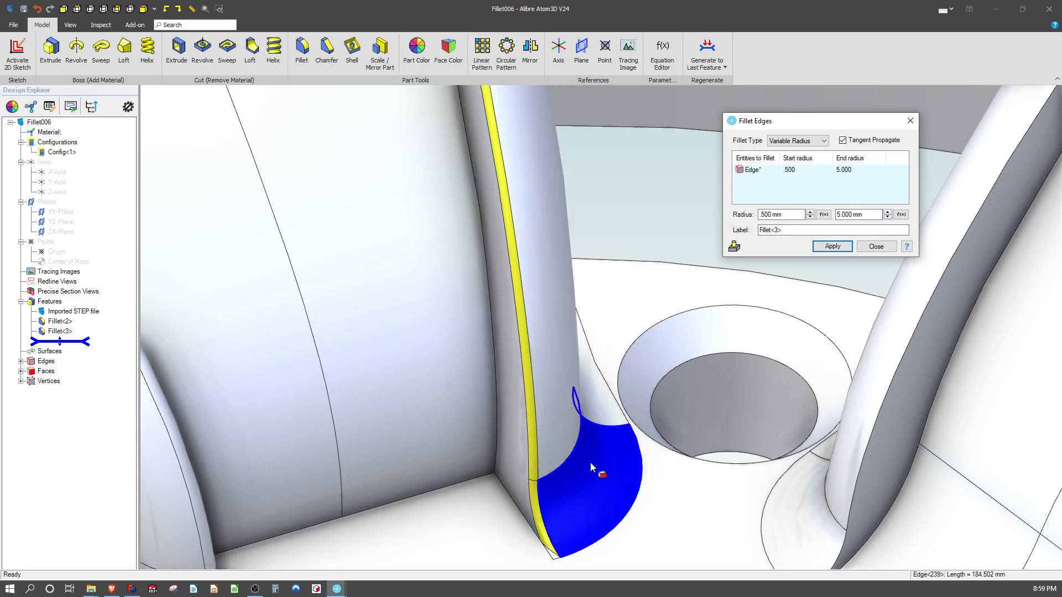
click(689, 194)
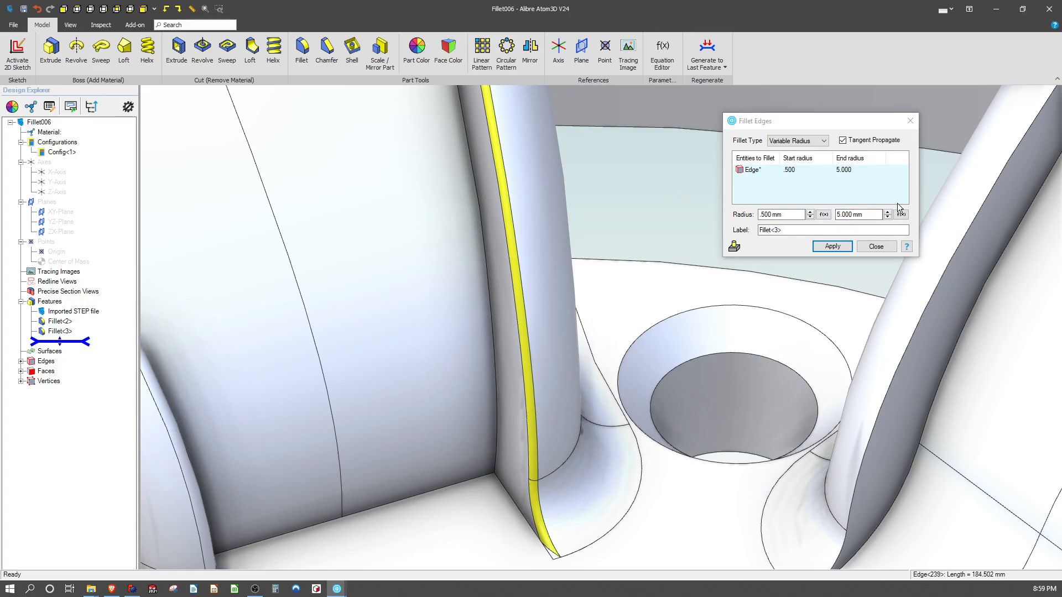
click(857, 215)
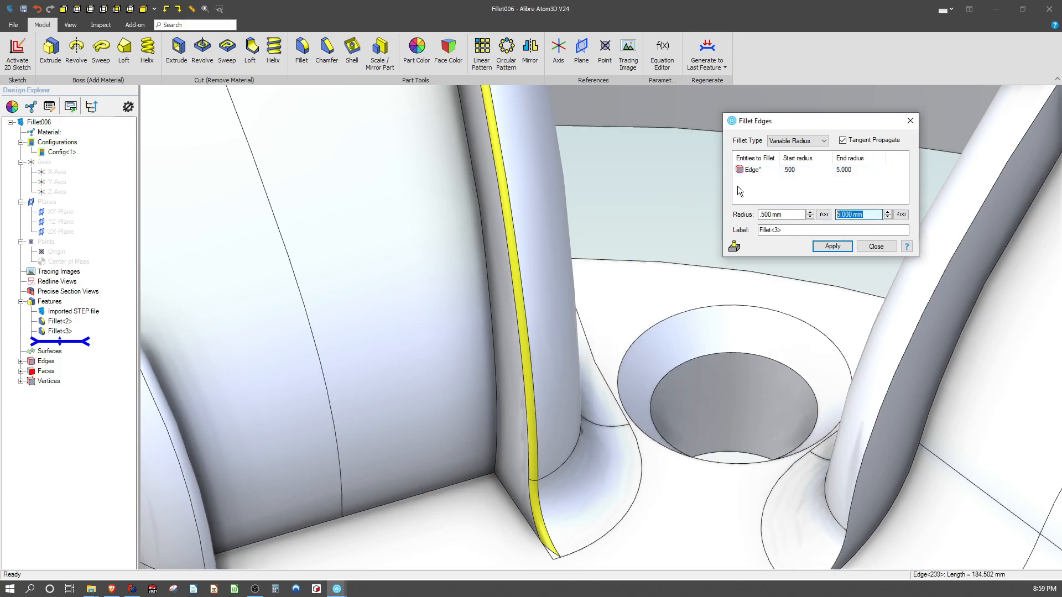
text(10)
key(Return)
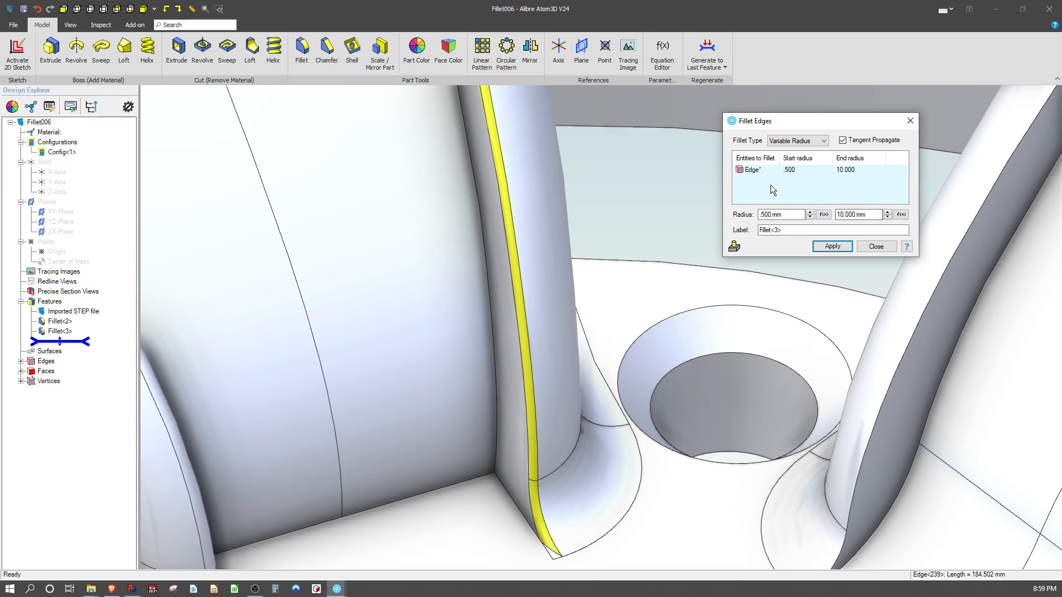
- Try larger end radii of 30 mm and 50 mm for the variable-radius fillet
click(858, 215)
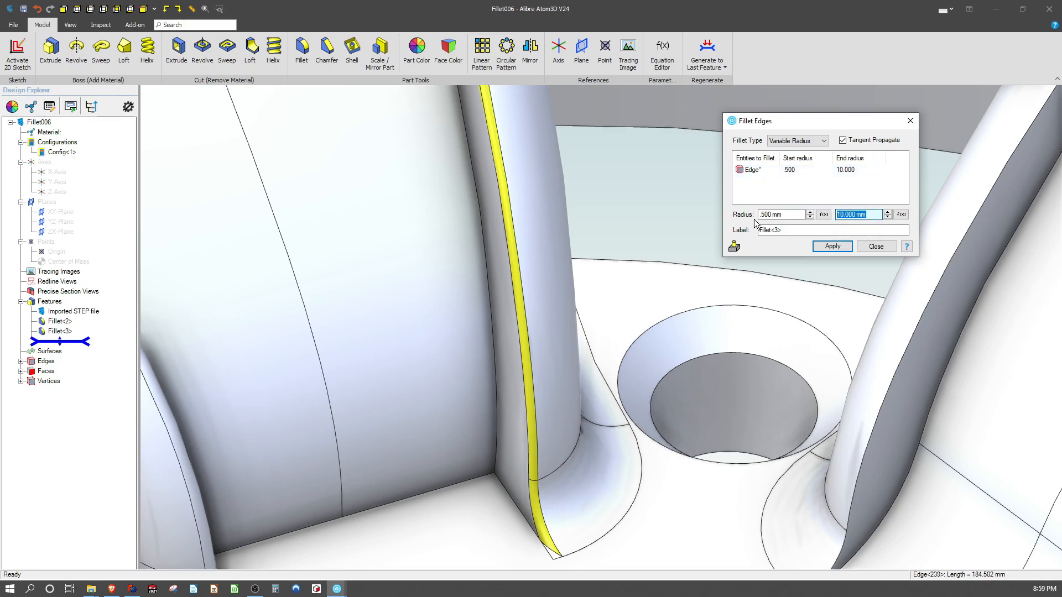
text(30)
key(Return)
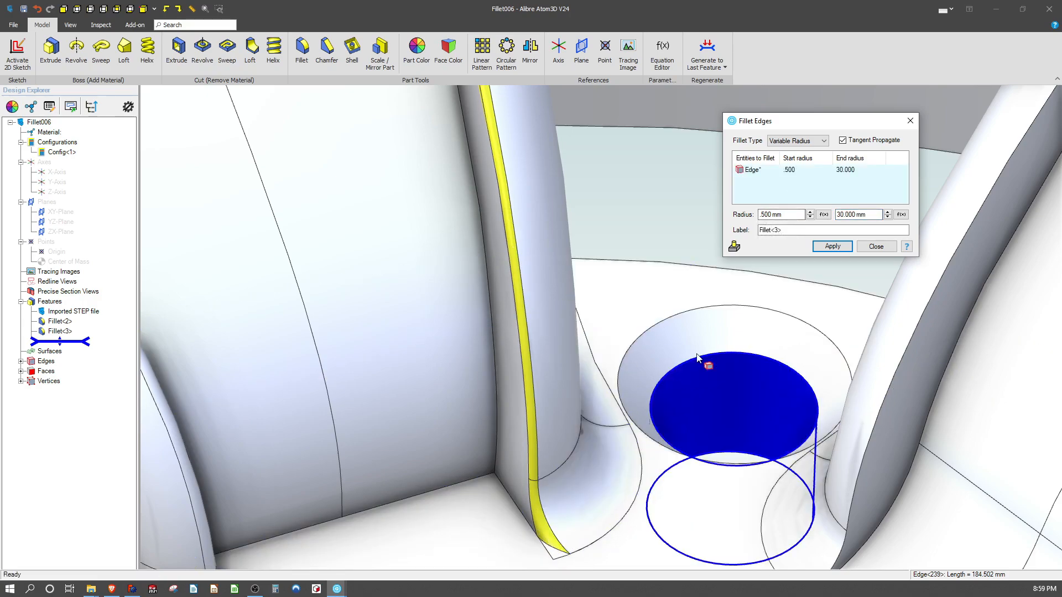
drag(874, 214, 782, 206)
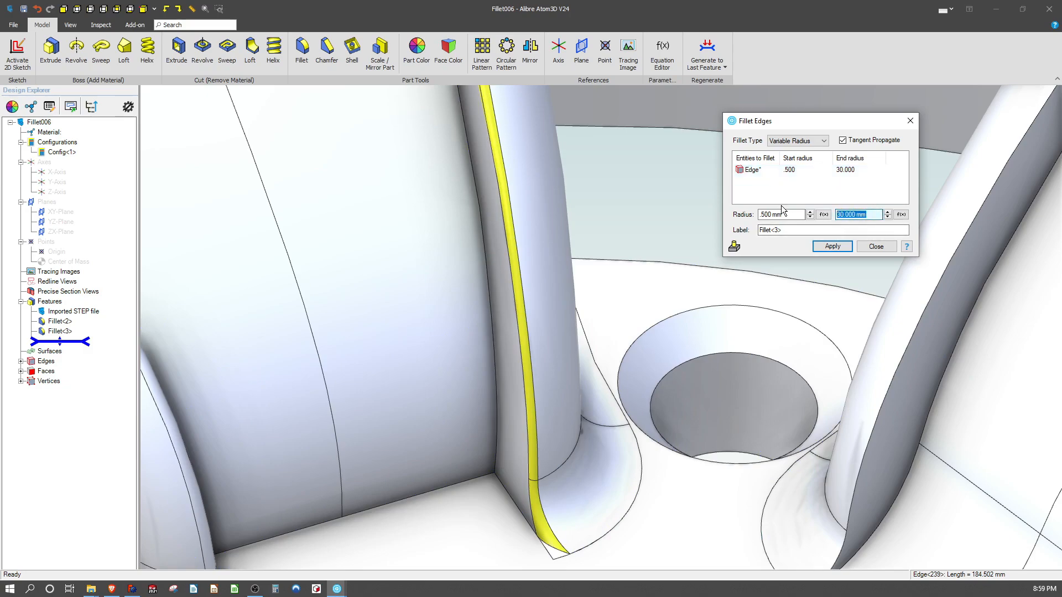
text(50)
key(Tab)
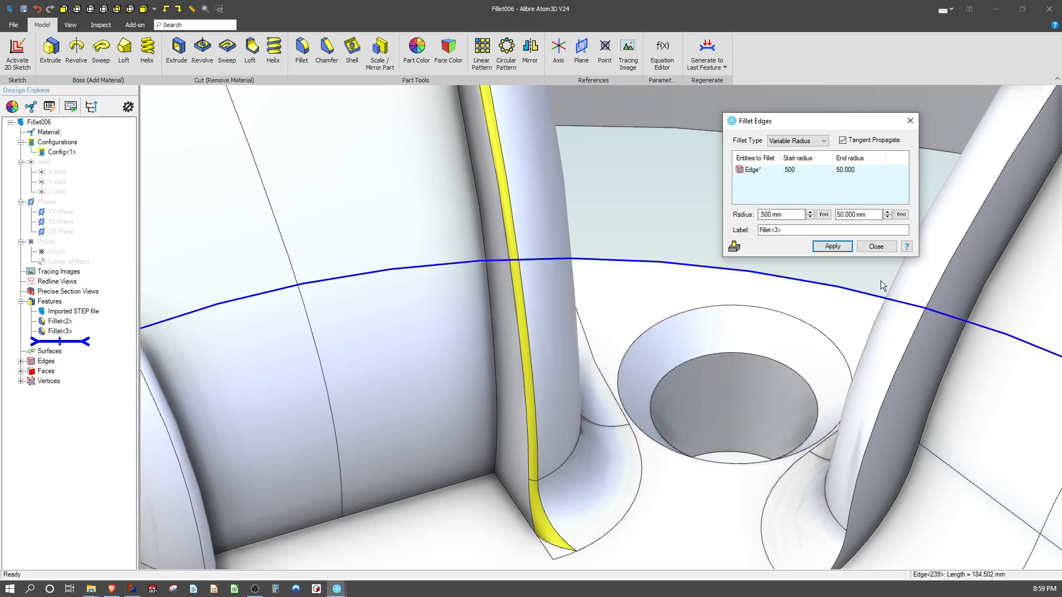
- Set the variable-radius fillet's end radius to 100 mm
drag(871, 214, 779, 208)
text(100)
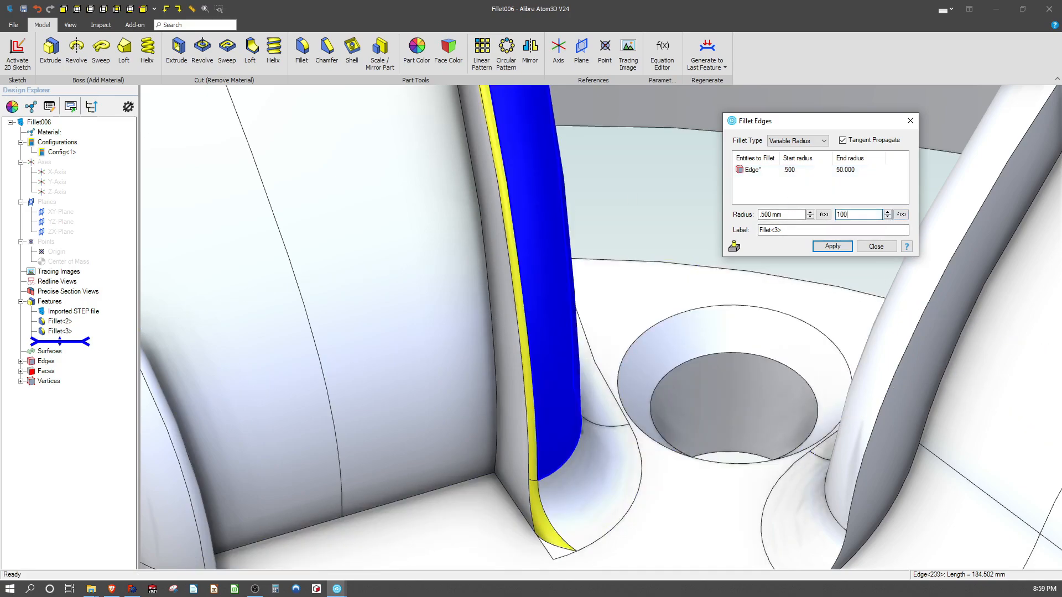
key(Tab)
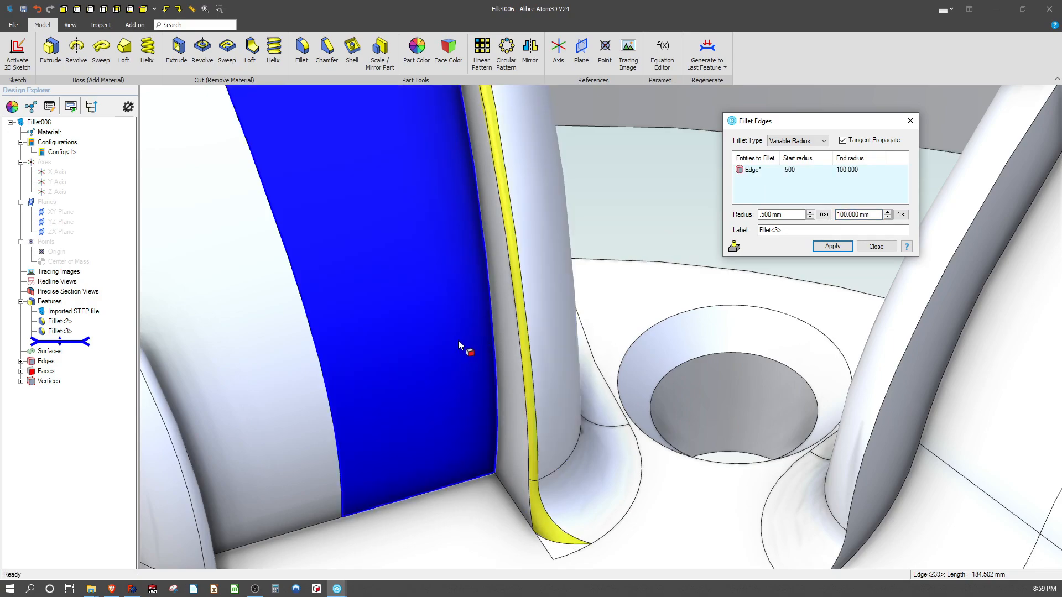
- Examine how the fillet preview varies in width between the spoke's hub end and its rim end
scroll(458, 340, down, 4)
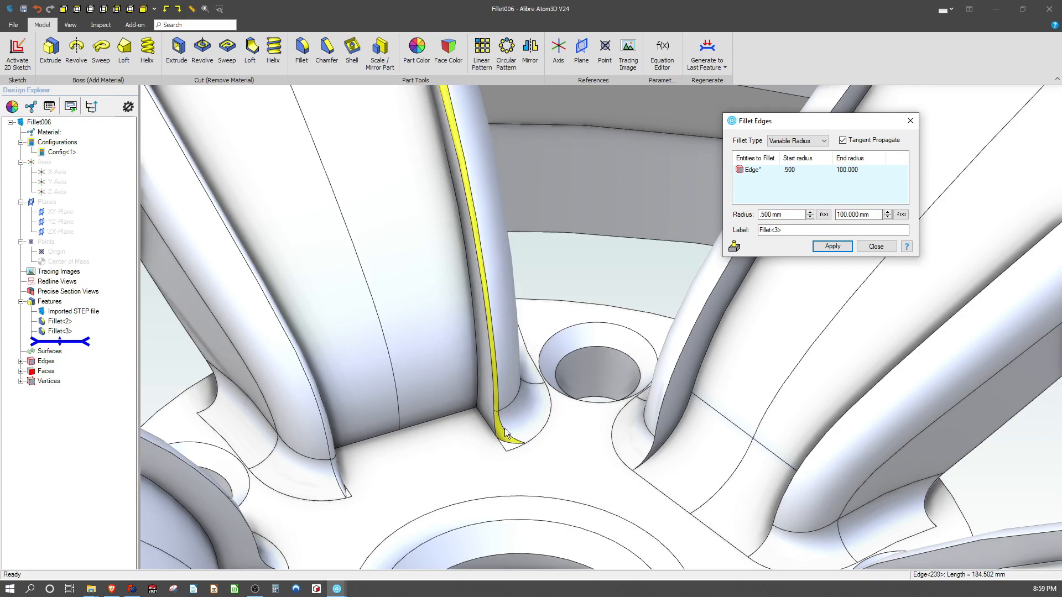
scroll(489, 323, down, 5)
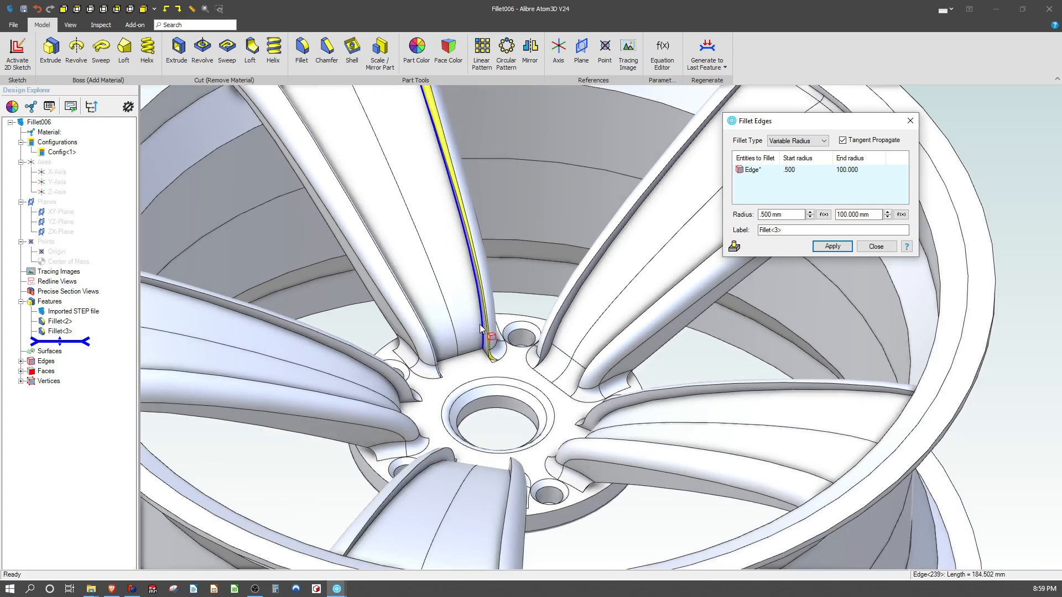
scroll(480, 324, down, 3)
scroll(434, 121, up, 8)
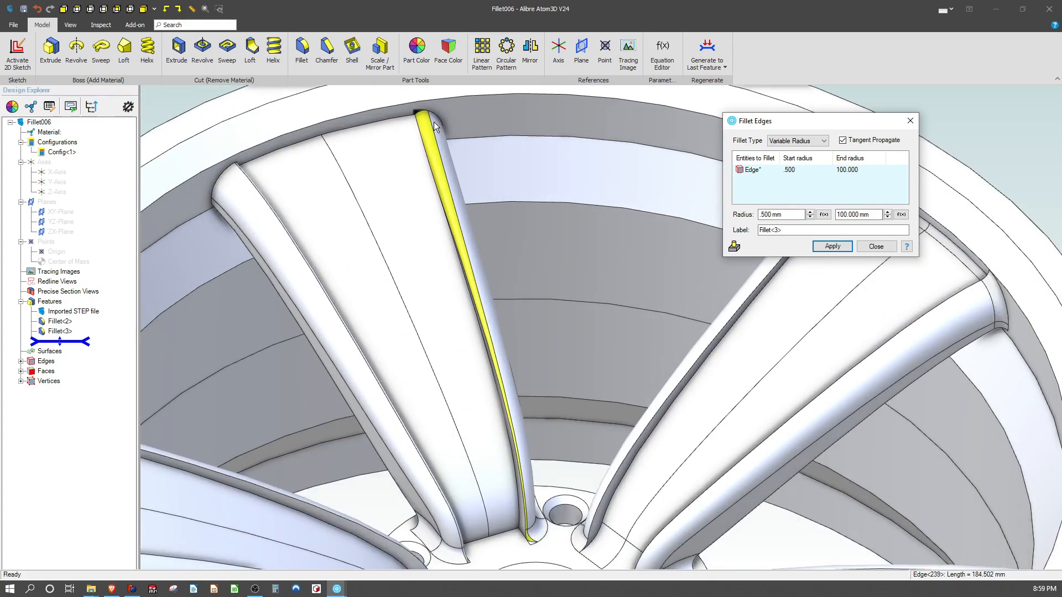
scroll(429, 118, up, 4)
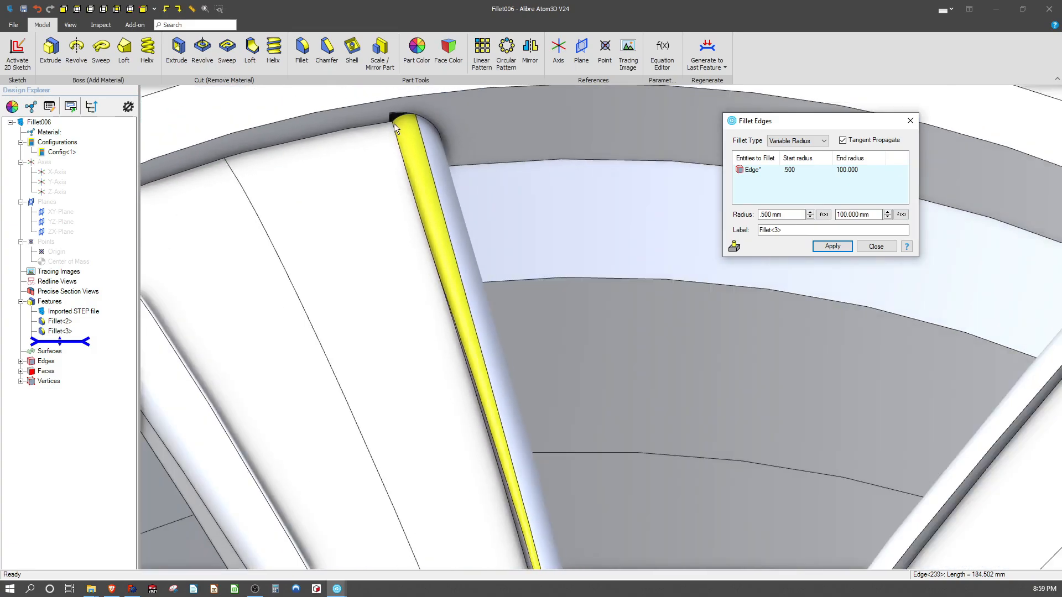
scroll(394, 123, up, 3)
scroll(389, 121, down, 6)
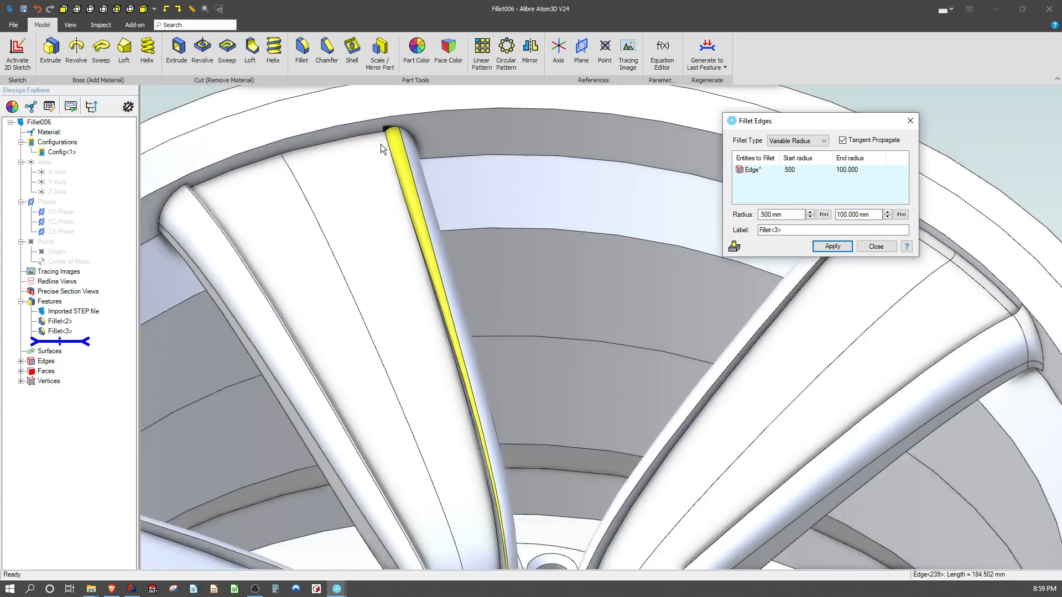
scroll(380, 144, down, 5)
scroll(457, 434, up, 8)
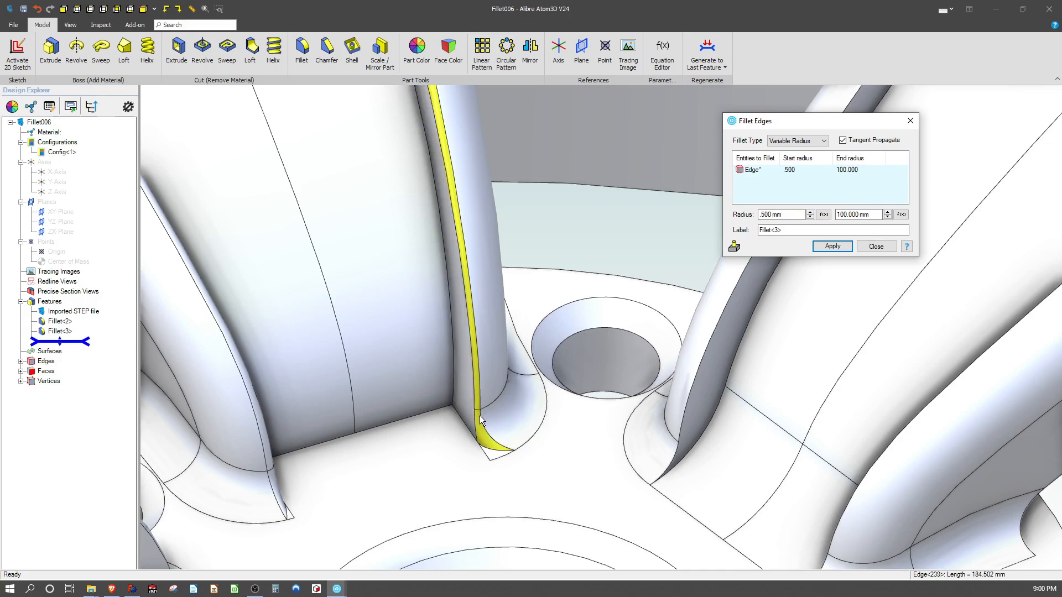
scroll(487, 431, down, 5)
scroll(426, 236, up, 1)
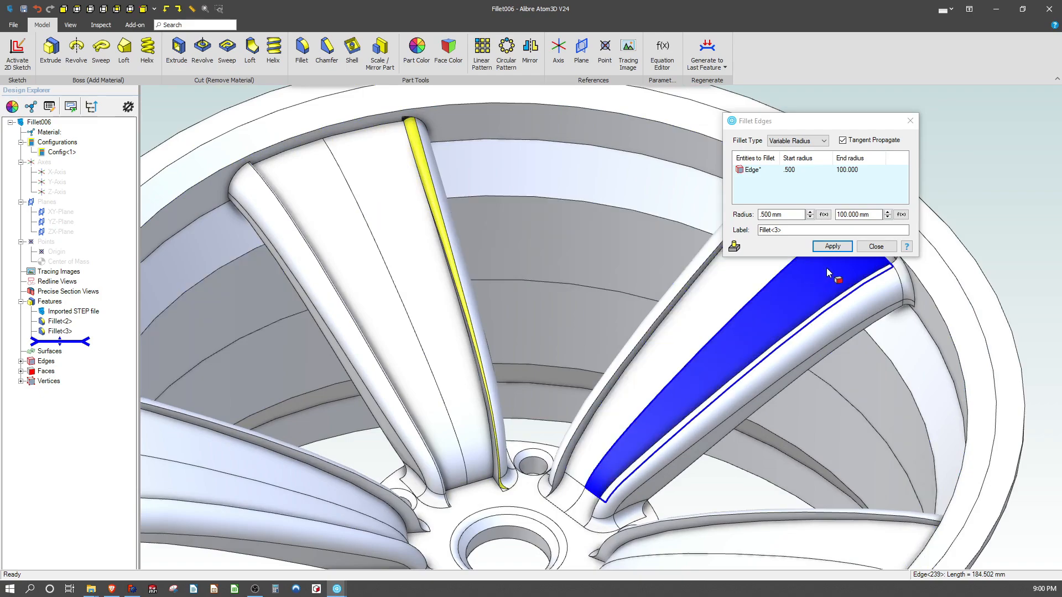
- Apply the variable-radius fillet to the spoke edge and finish the Fillet command
click(832, 246)
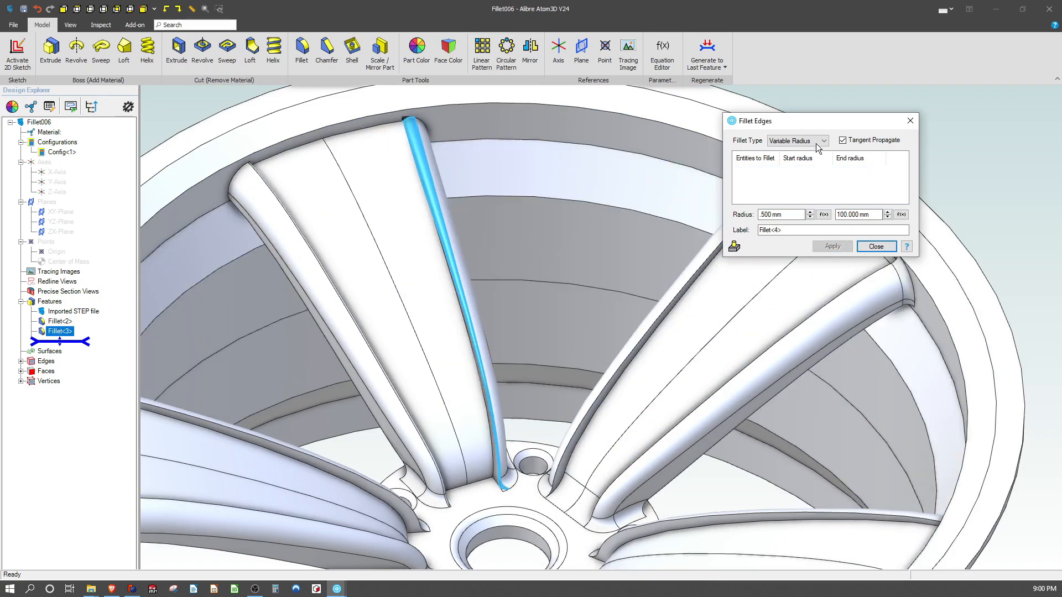
scroll(494, 138, down, 3)
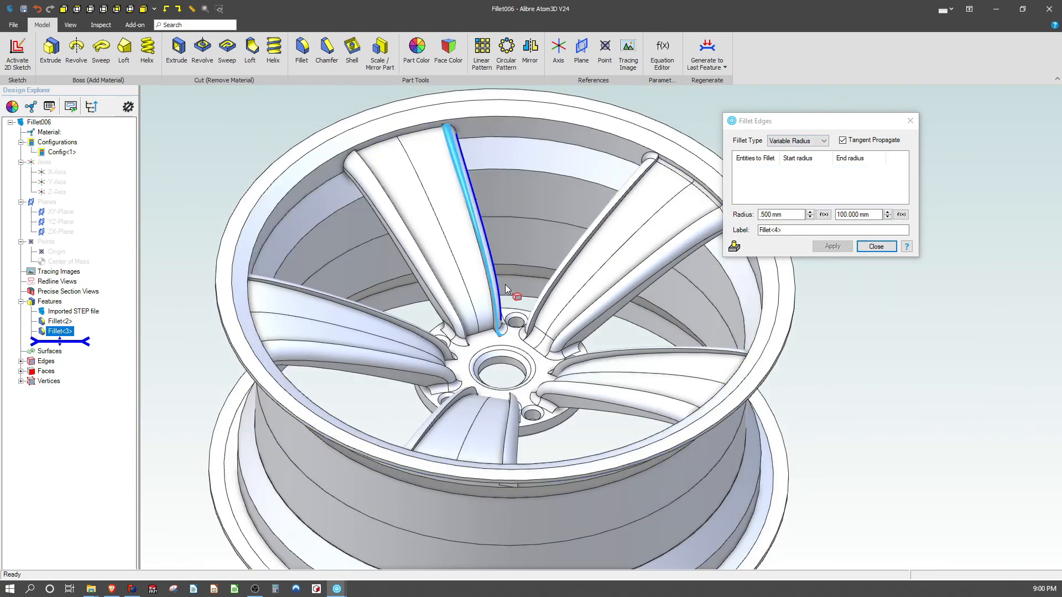
click(876, 246)
click(898, 267)
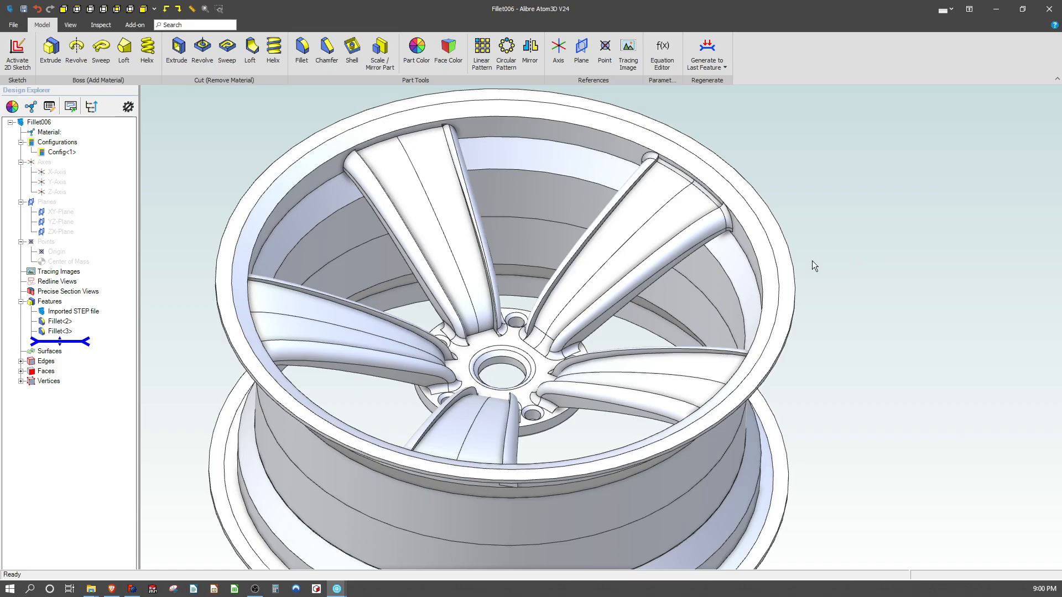
- Review the filleted spoke and the whole wheel from the front and from oblique angles
mouse_move(811, 260)
right_down()
mouse_move(796, 290)
mouse_move(752, 302)
mouse_move(794, 288)
mouse_move(805, 267)
right_up()
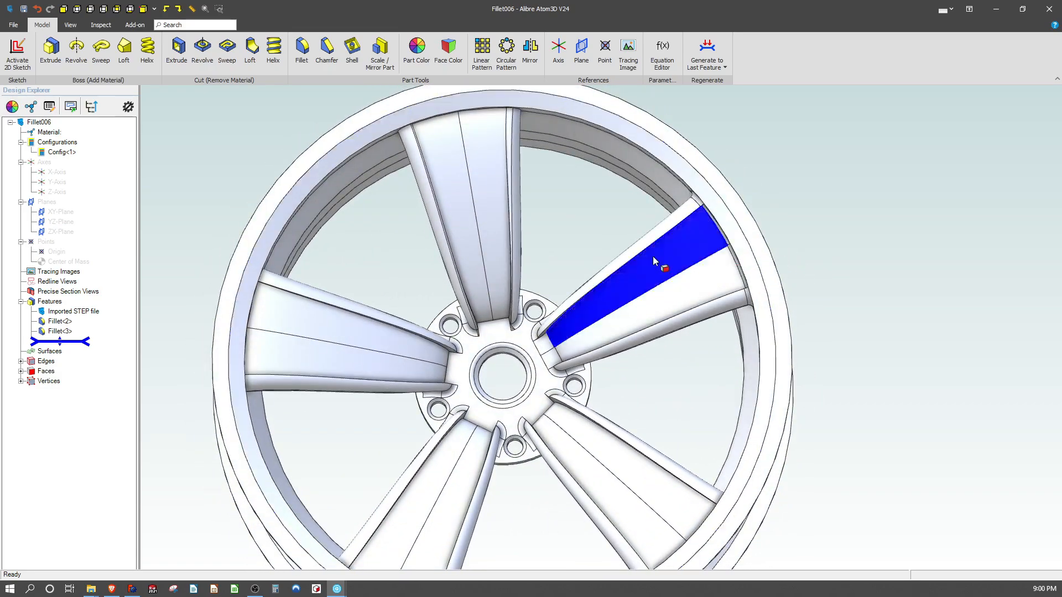
mouse_move(432, 237)
right_down()
mouse_move(418, 241)
mouse_move(439, 221)
right_up()
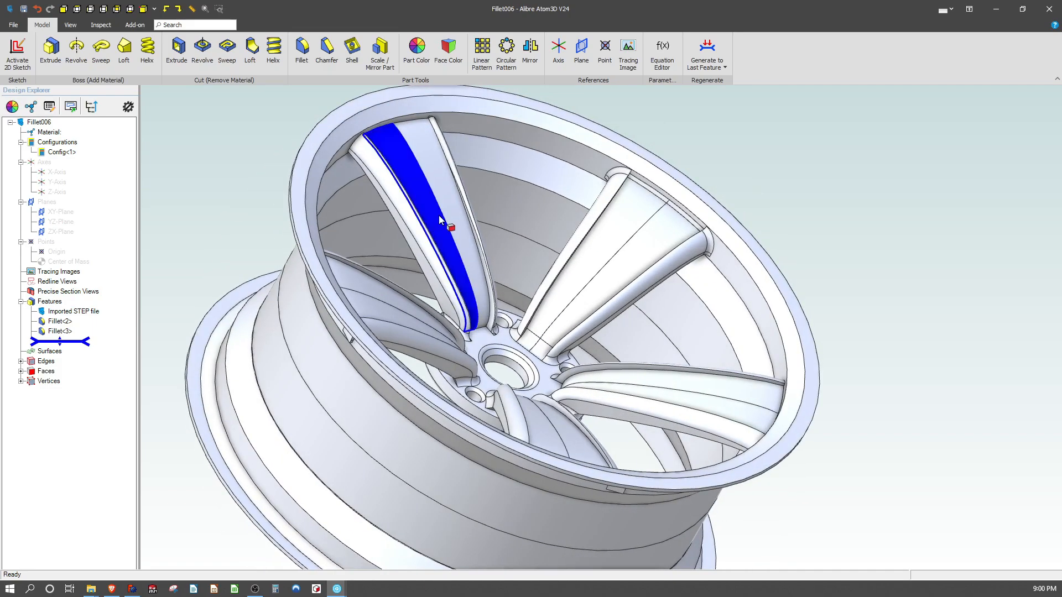
right_drag(462, 221, 450, 284)
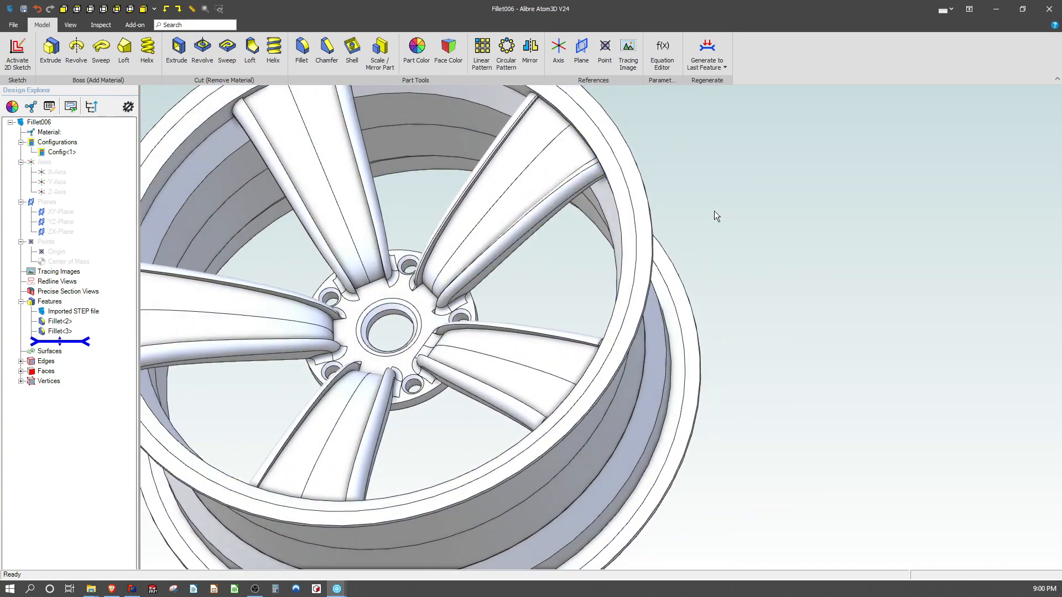
right_drag(630, 255, 663, 282)
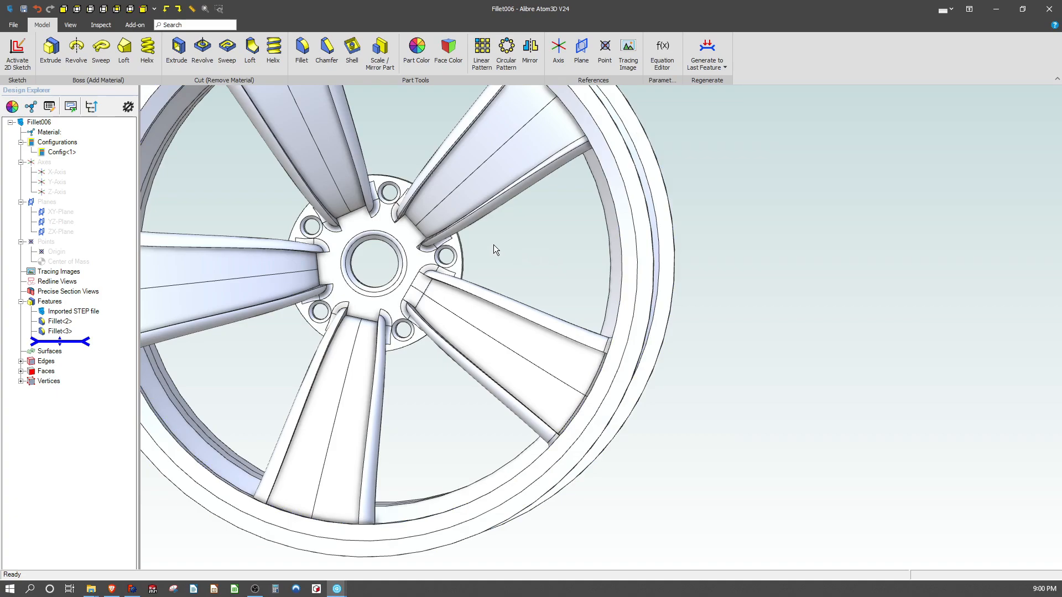
middle_drag(493, 247, 680, 290)
right_drag(588, 270, 588, 245)
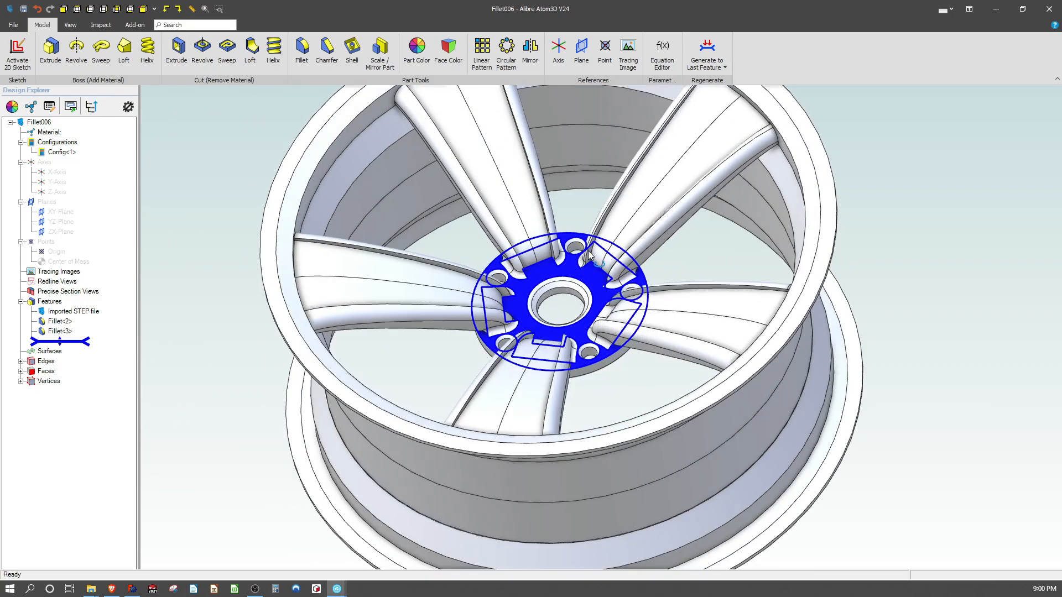
scroll(479, 253, down, 3)
scroll(498, 221, up, 3)
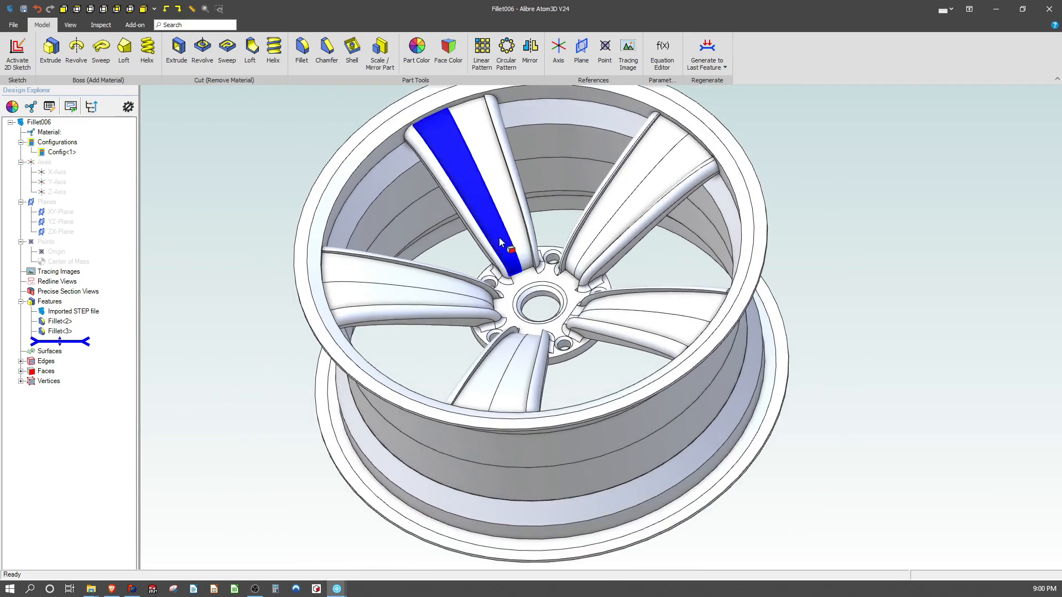
middle_drag(506, 201, 524, 218)
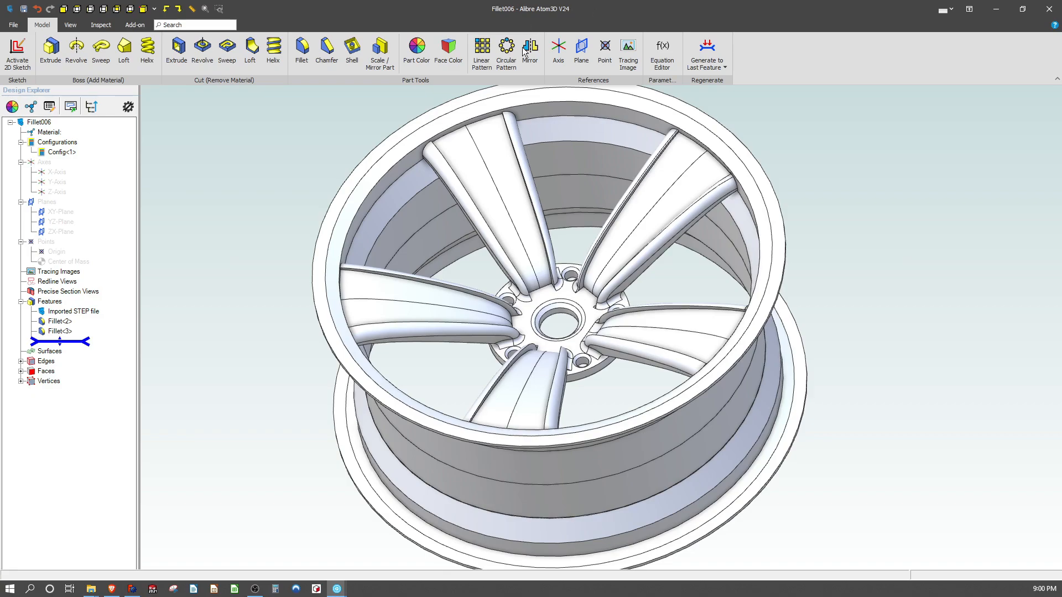
- Switch to FreeCAD and close the Wheel 2 Grooved Smooth Wide Spoke document, discarding its changes
click(132, 589)
scroll(466, 234, down, 7)
scroll(467, 234, down, 2)
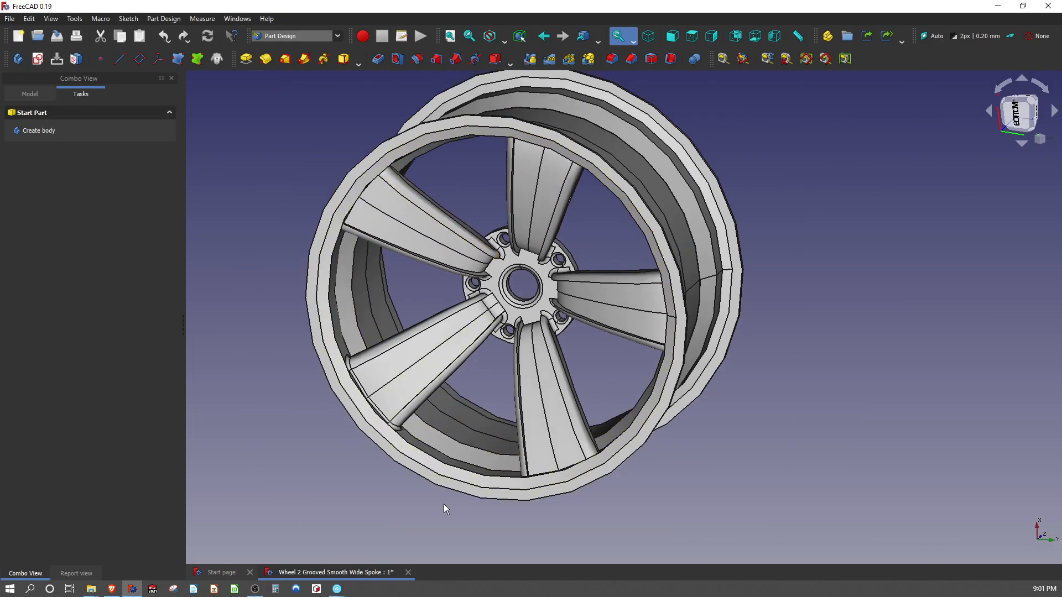
click(408, 572)
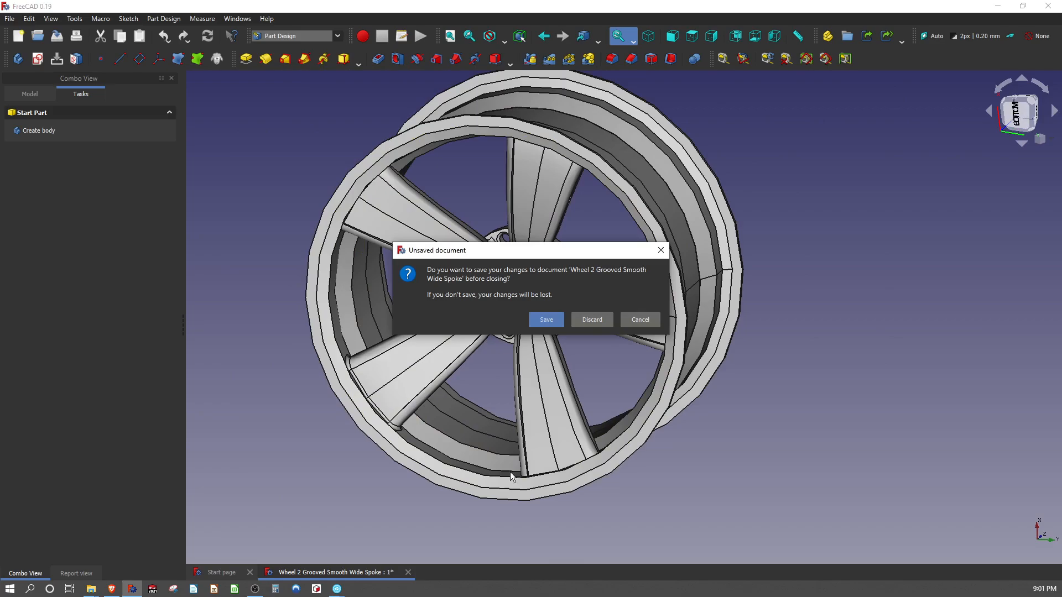
click(598, 316)
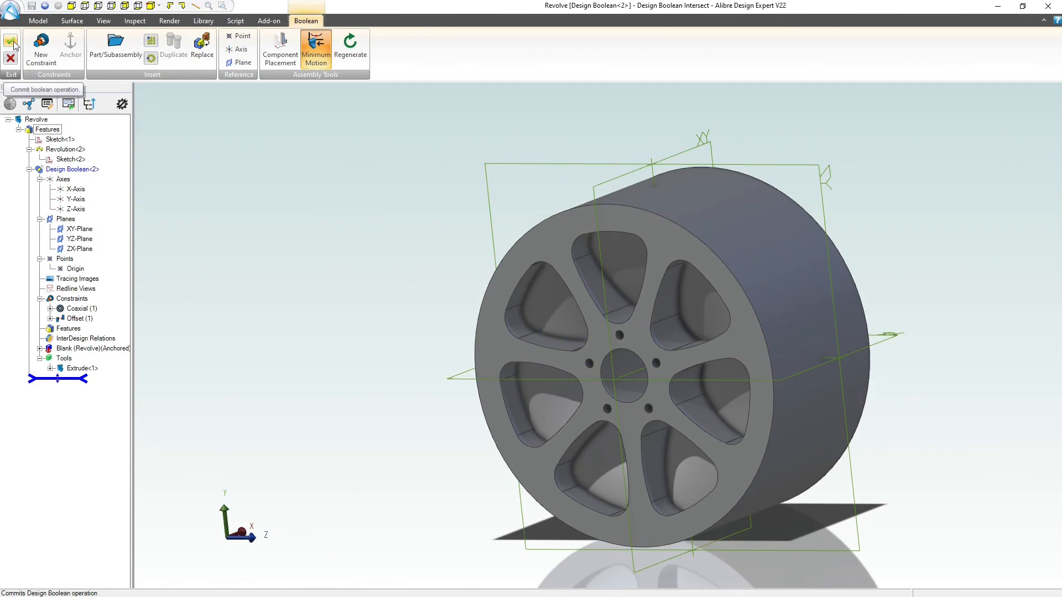
- Commit the Boolean Intersect between the revolved wheel blank and the extruded spoke tool in Alibre Design Expert
click(13, 44)
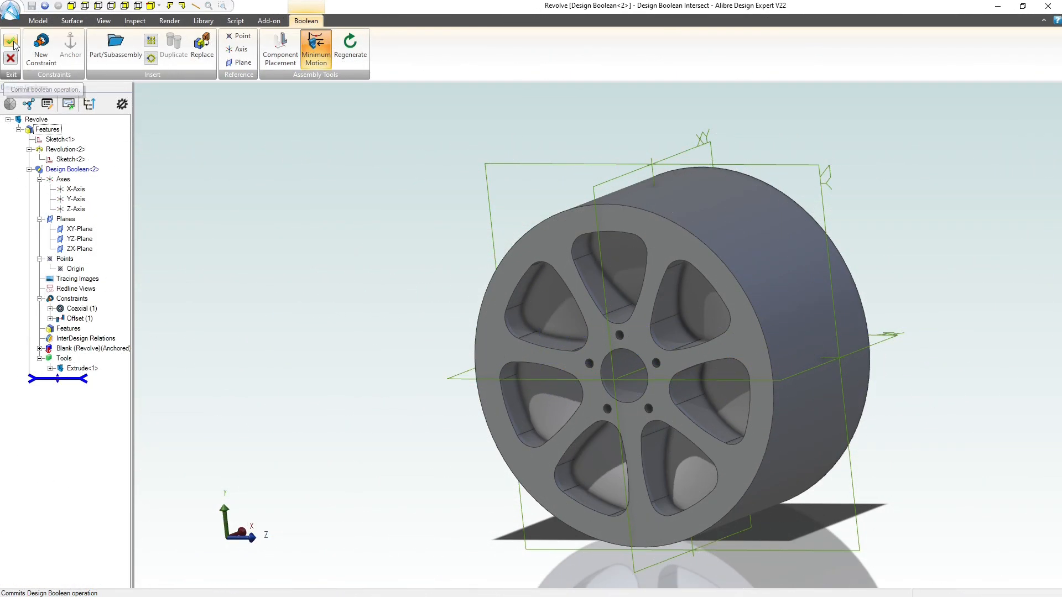
key(Escape)
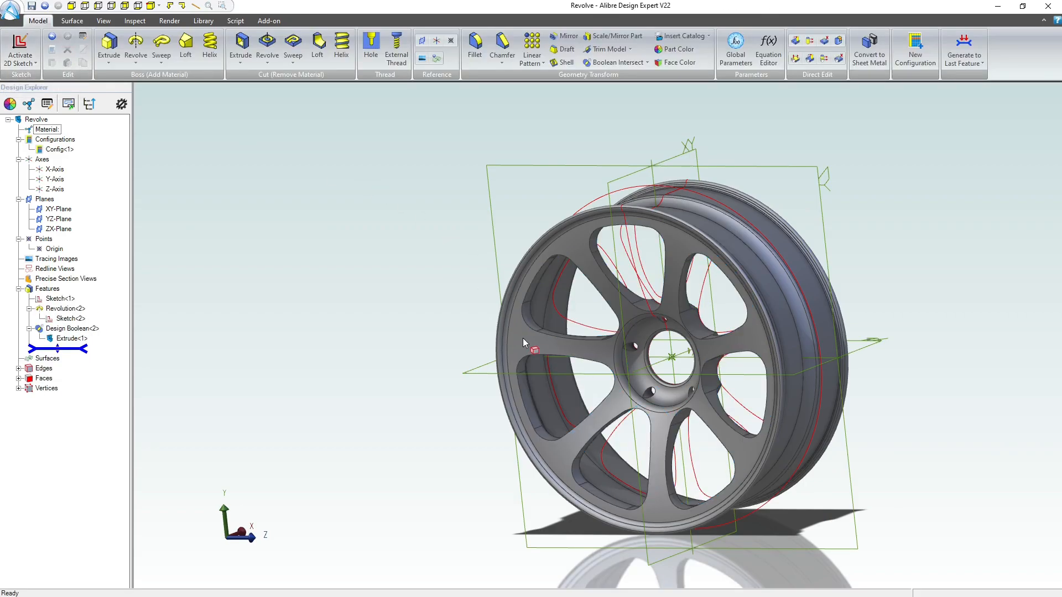
mouse_move(595, 354)
middle_down()
mouse_move(619, 337)
mouse_move(580, 343)
middle_up()
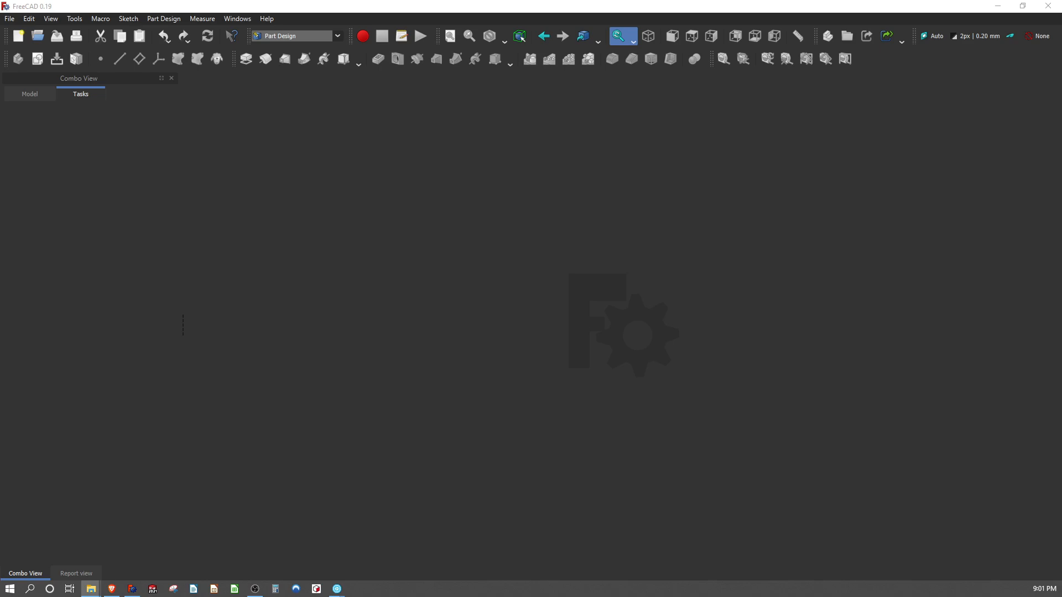
- Load the extruded and revolved wheel bodies into a new FreeCAD document and show the spoke side
drag(1061, 276, 469, 262)
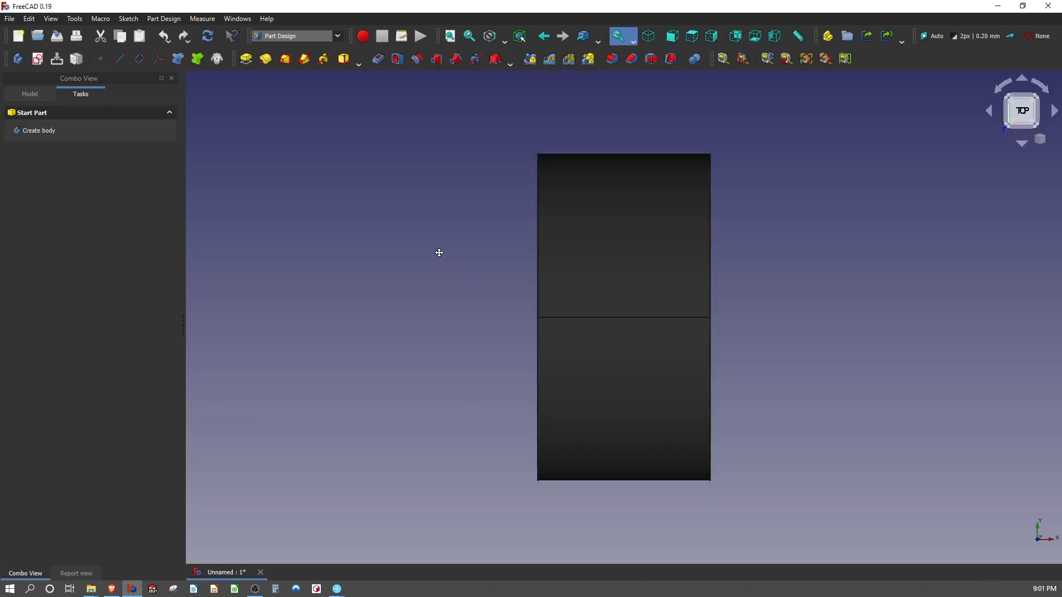
middle_drag(440, 252, 604, 277)
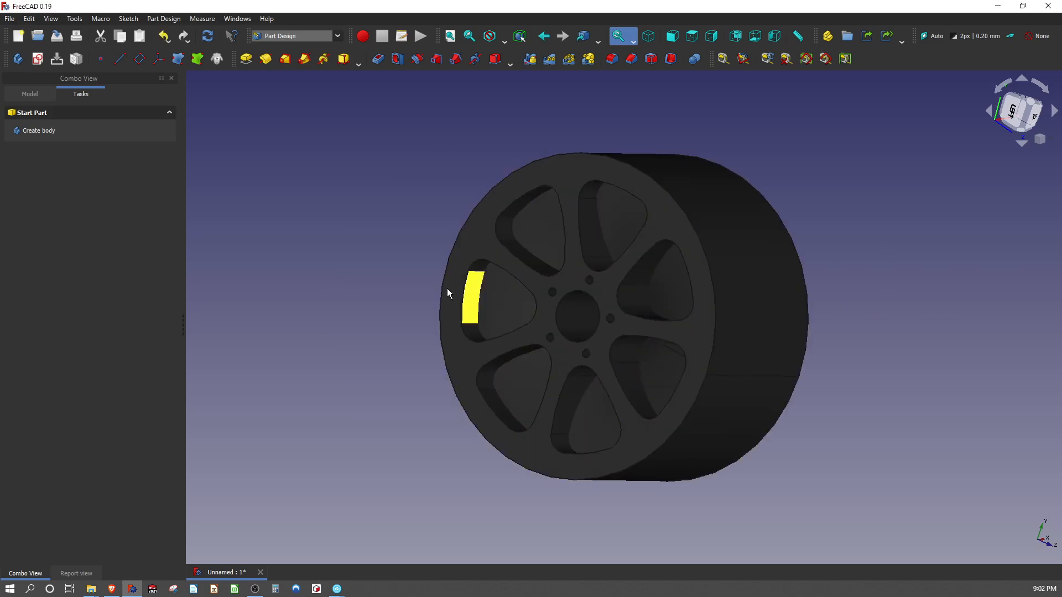
middle_drag(385, 364, 388, 367)
middle_drag(622, 376, 479, 381)
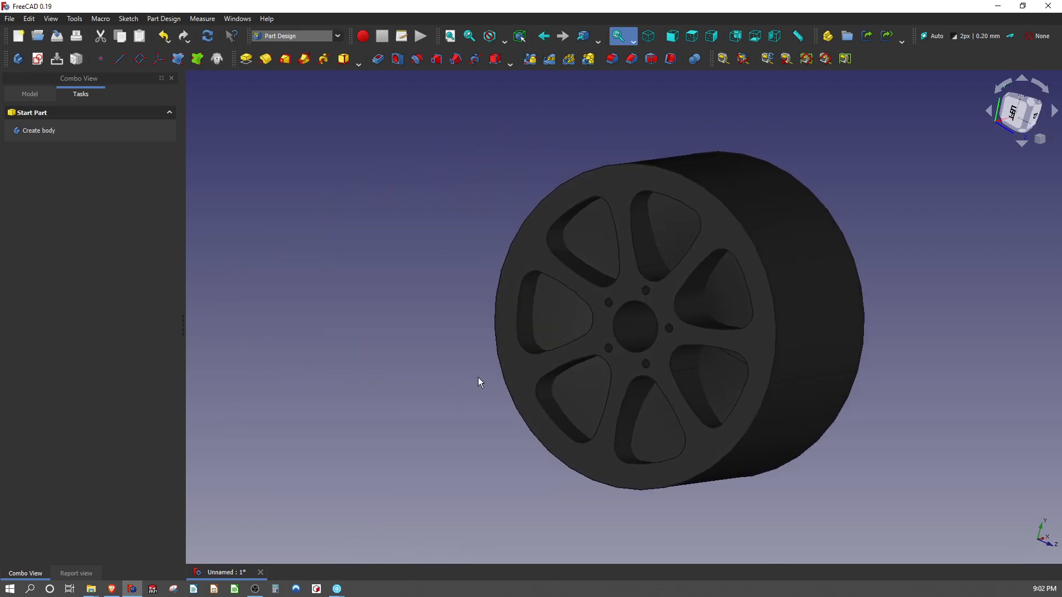
- Toggle the visibility of a body picked through the spoke openings to inspect the overlapping wheel bodies
click(668, 276)
mouse_move(667, 274)
middle_down()
mouse_move(412, 282)
mouse_move(356, 311)
mouse_move(684, 272)
middle_up()
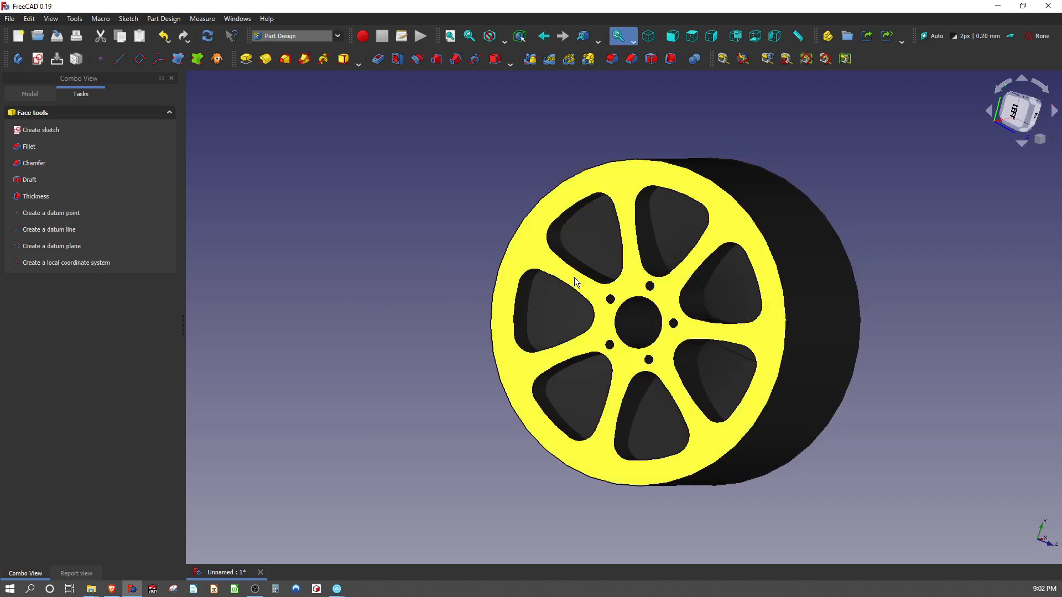
click(611, 251)
key(space)
mouse_move(548, 289)
middle_down()
mouse_move(580, 282)
mouse_move(671, 304)
mouse_move(565, 299)
middle_up()
key(space)
click(362, 270)
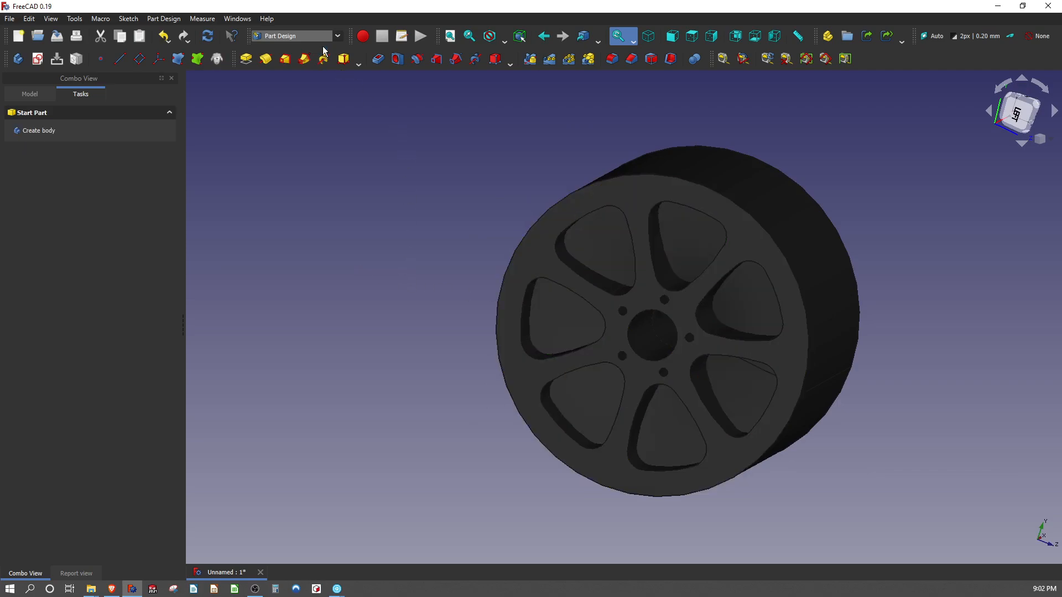
- Switch to the Part workbench and create a Boolean intersection of the extruded and revolved wheel bodies
click(337, 36)
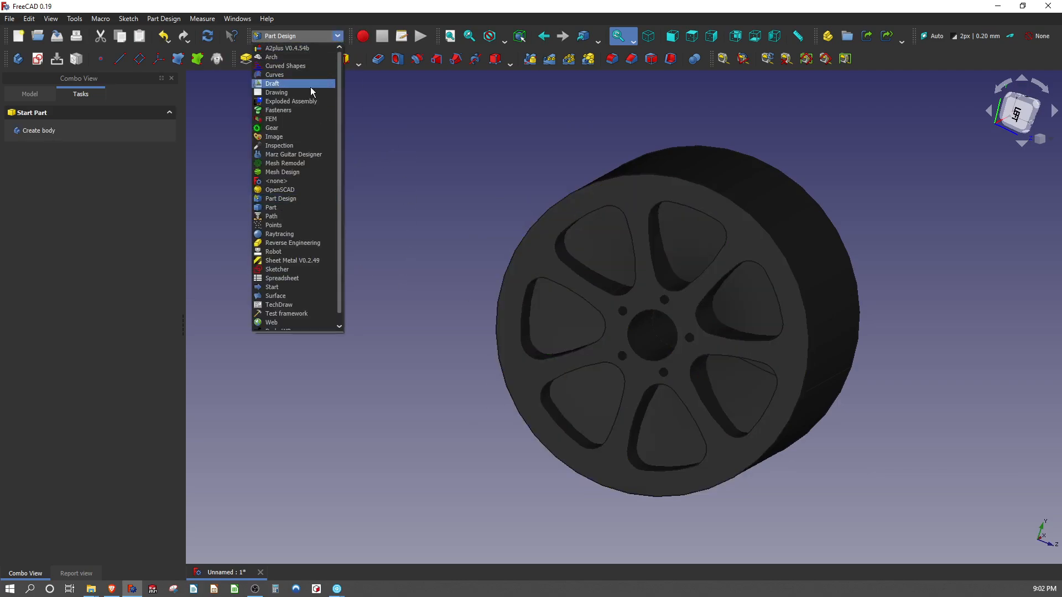
click(274, 207)
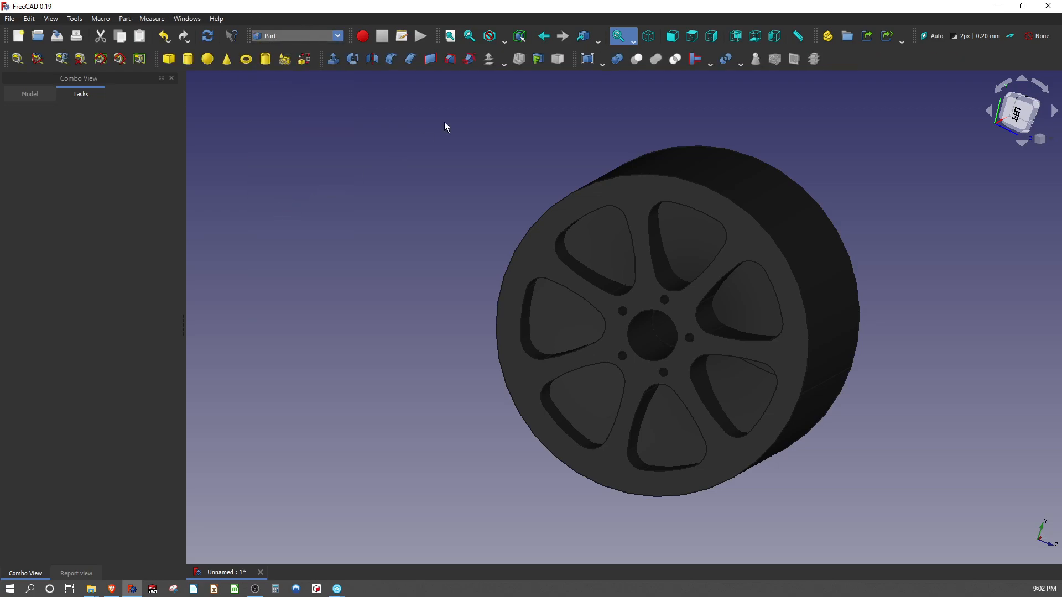
click(564, 210)
ctrl+click(587, 222)
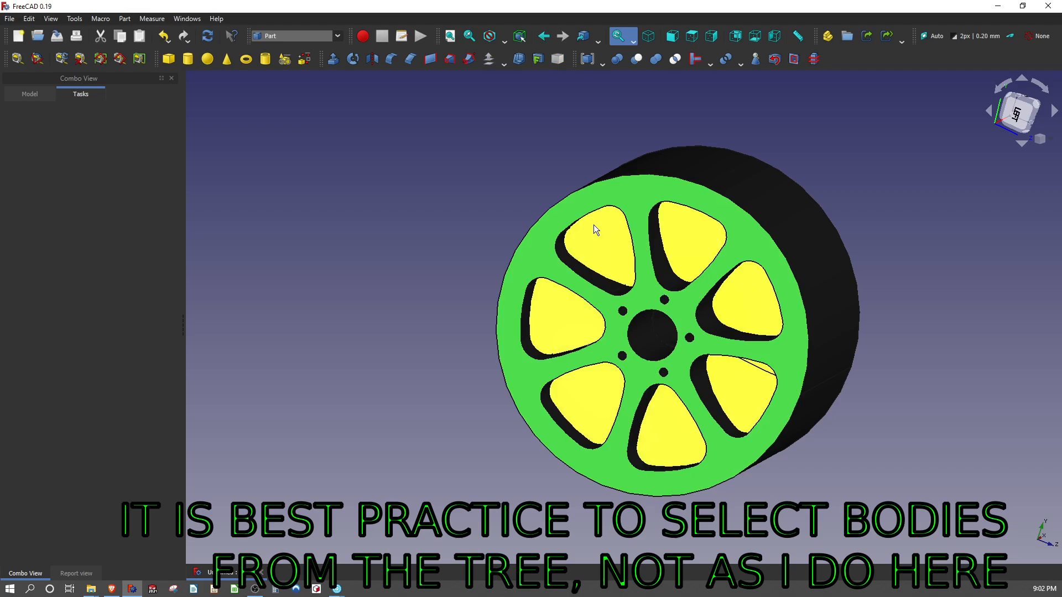
click(669, 59)
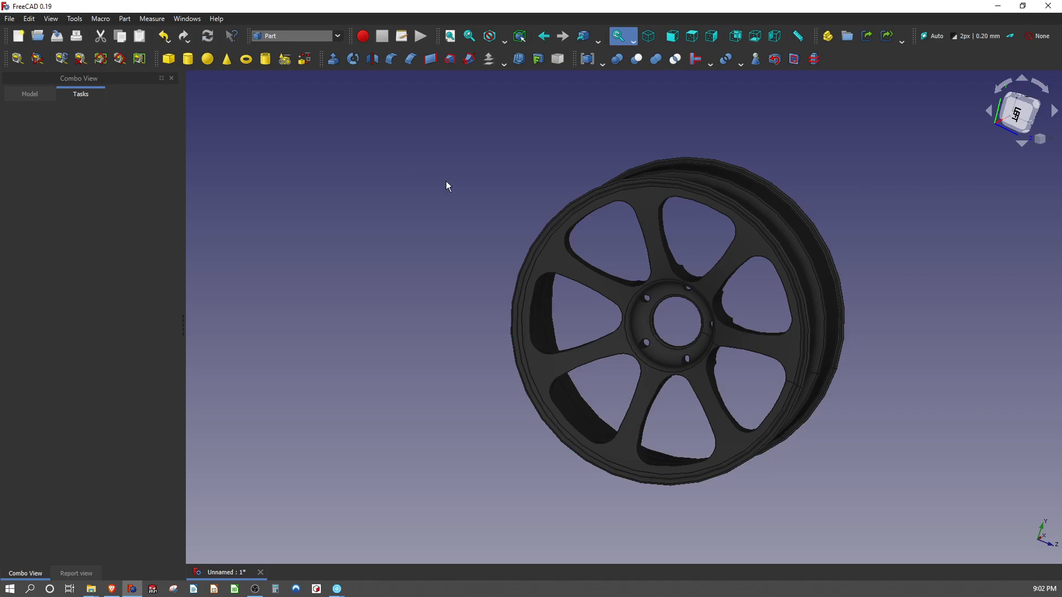
- Examine the hub, spokes and rim of the intersected wheel from an oblique front view
middle_drag(684, 316, 646, 334)
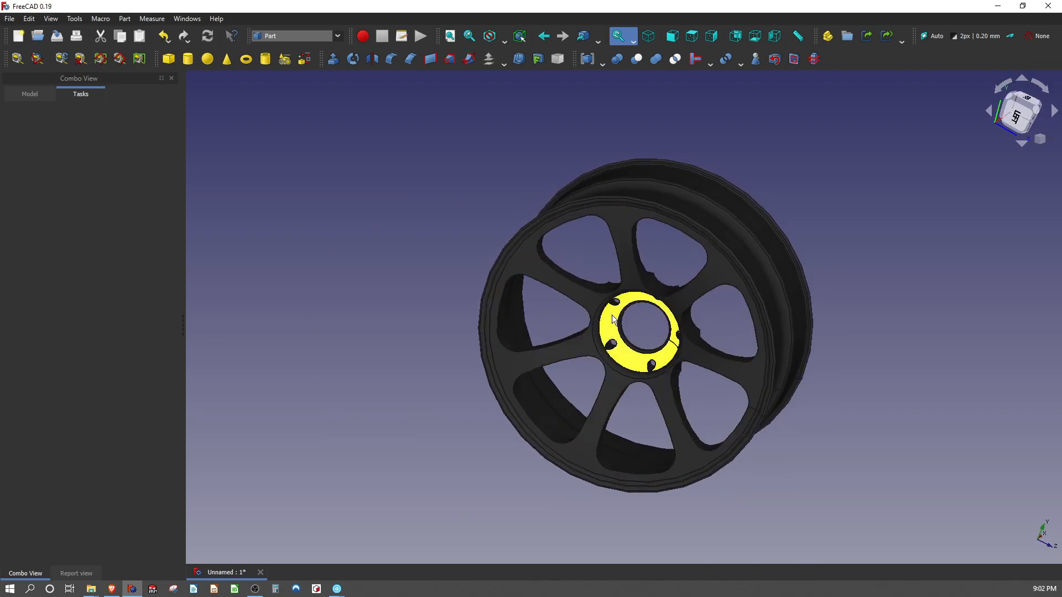
scroll(605, 303, up, 3)
scroll(605, 303, down, 2)
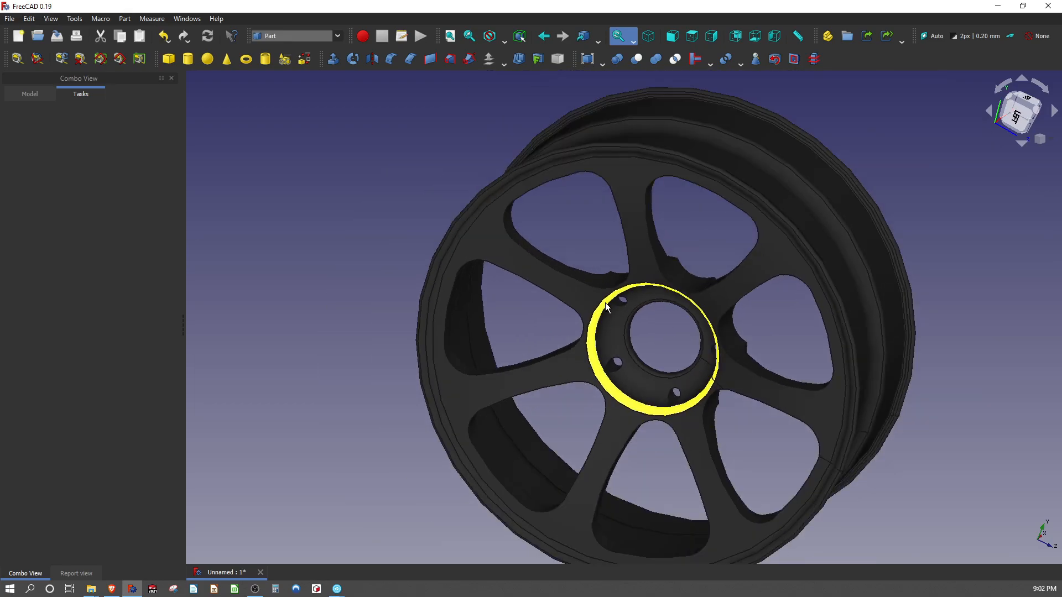
middle_drag(605, 303, 487, 238)
click(626, 280)
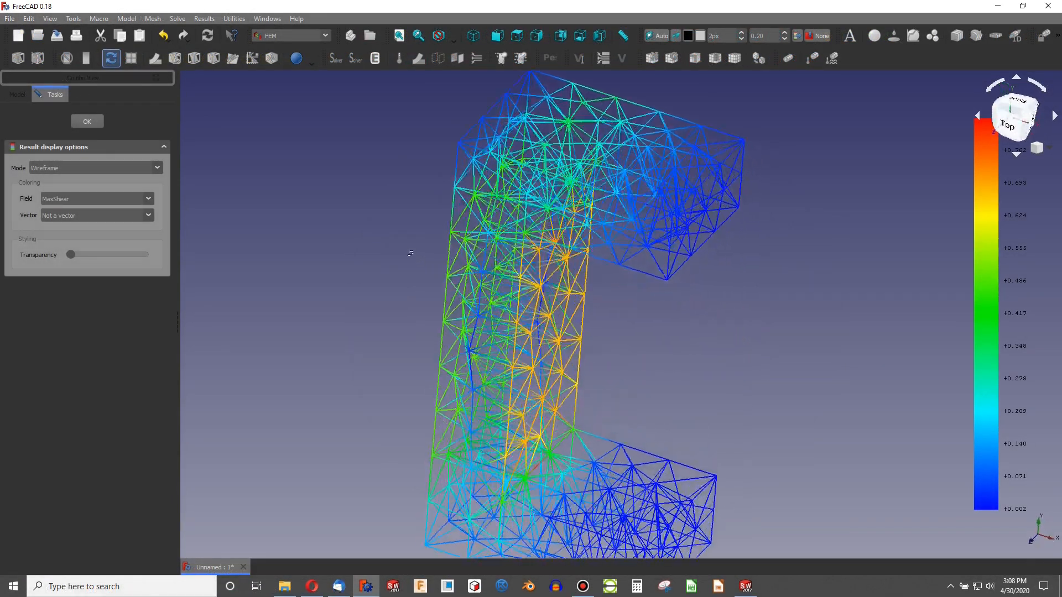
middle_drag(411, 253, 391, 251)
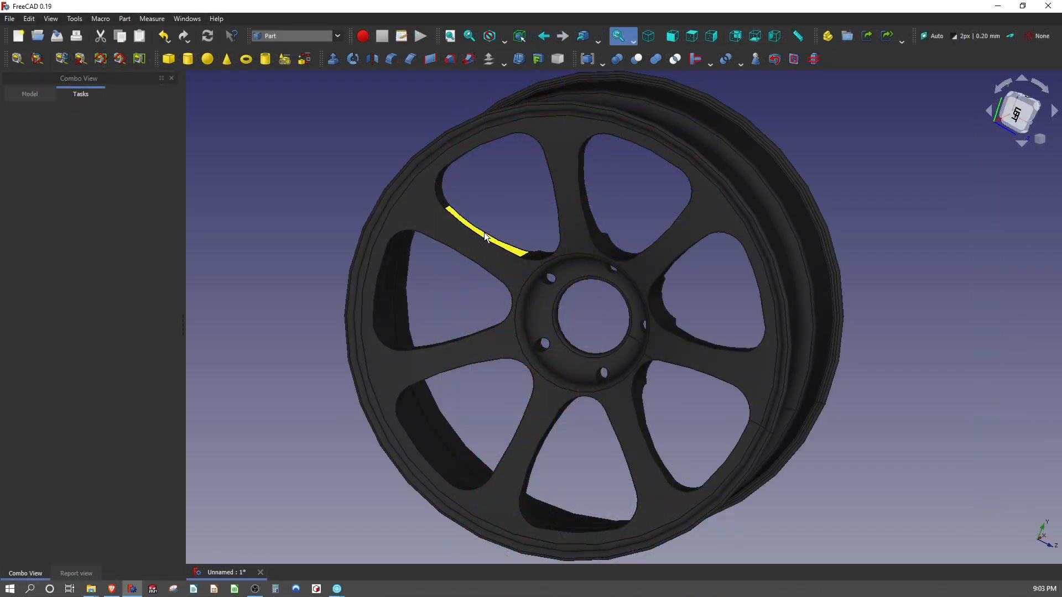
click(538, 215)
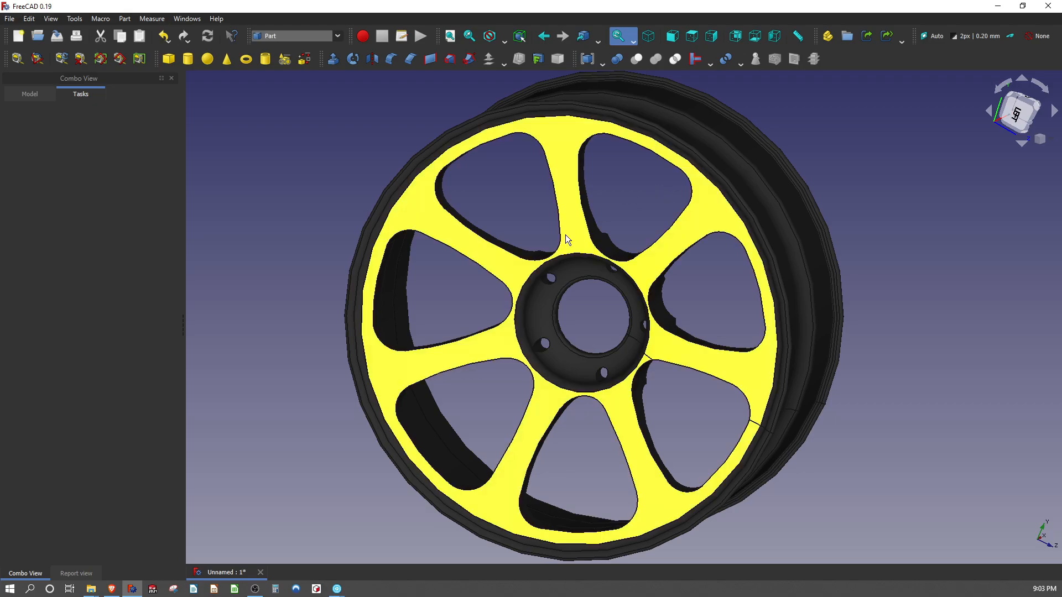
- Open the model tree and expand the Common feature to list its source bodies
click(76, 573)
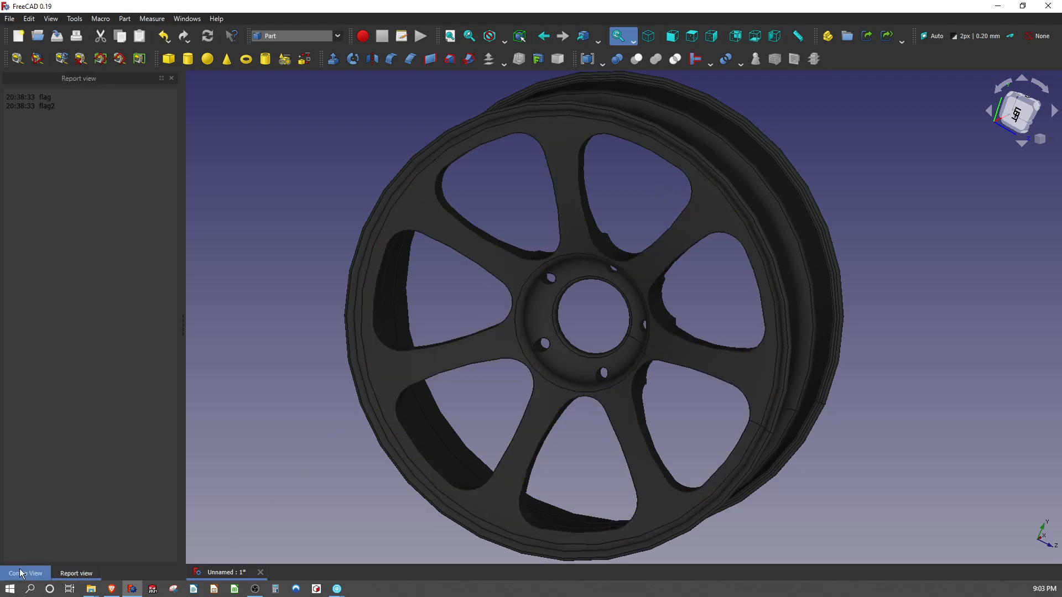
click(25, 573)
click(17, 91)
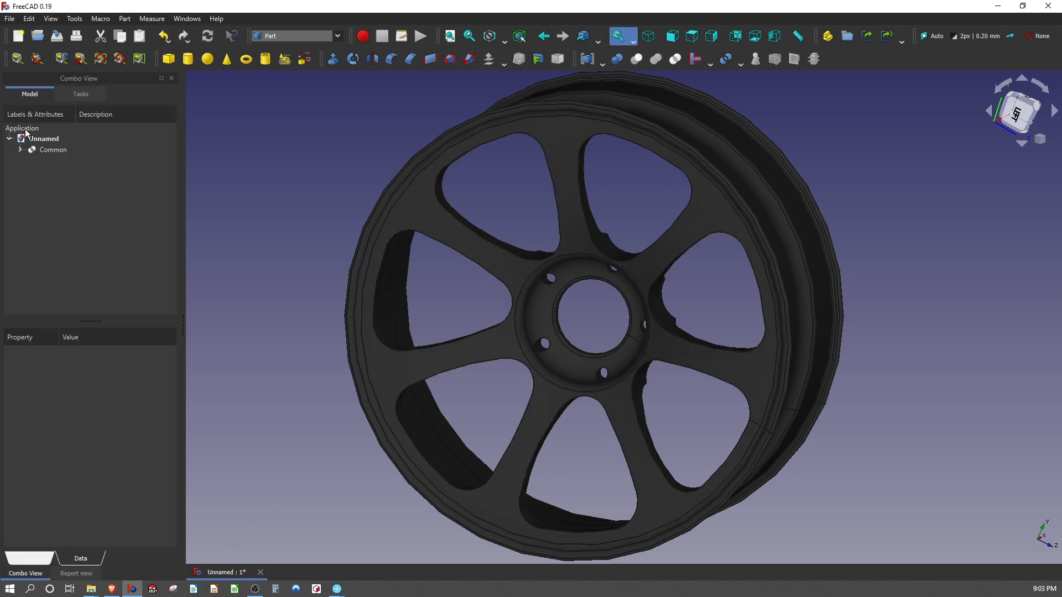
click(20, 150)
click(58, 151)
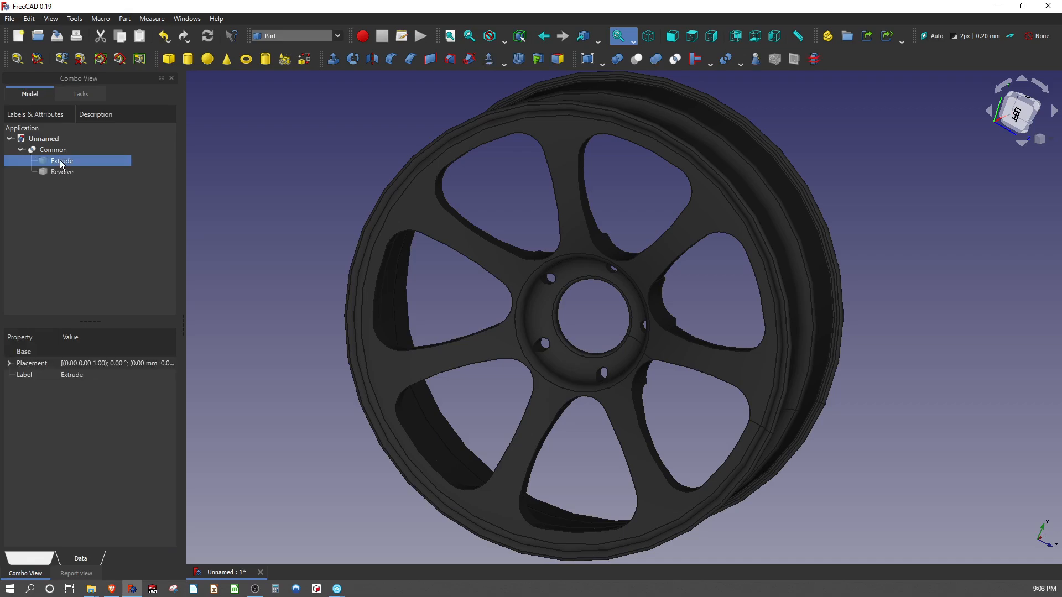
- Toggle the visibility of the Extrude and Revolve bodies under the Common feature to compare them with the wheel
click(55, 162)
click(58, 171)
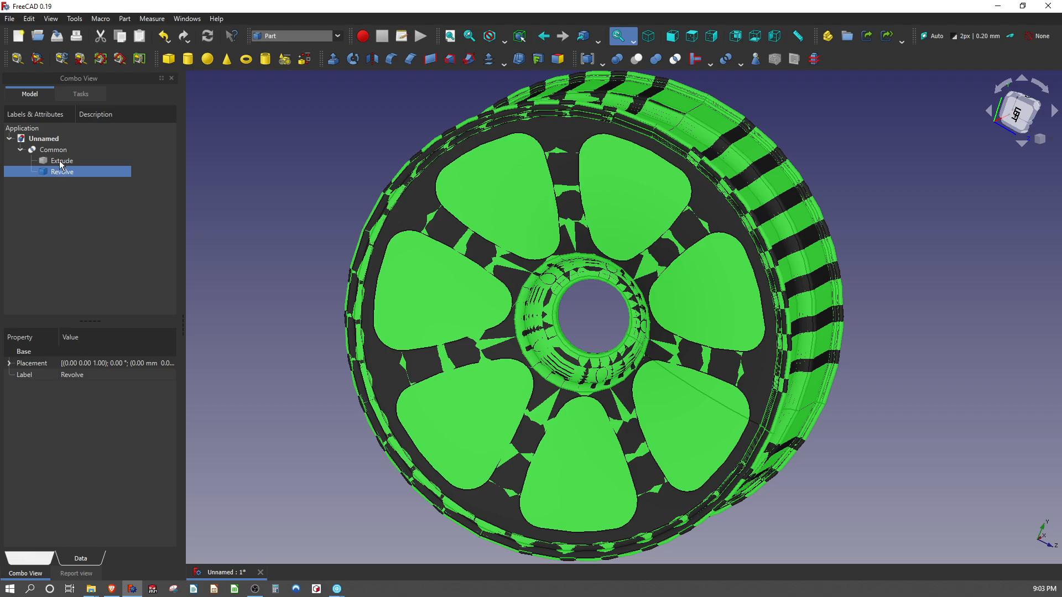
click(62, 162)
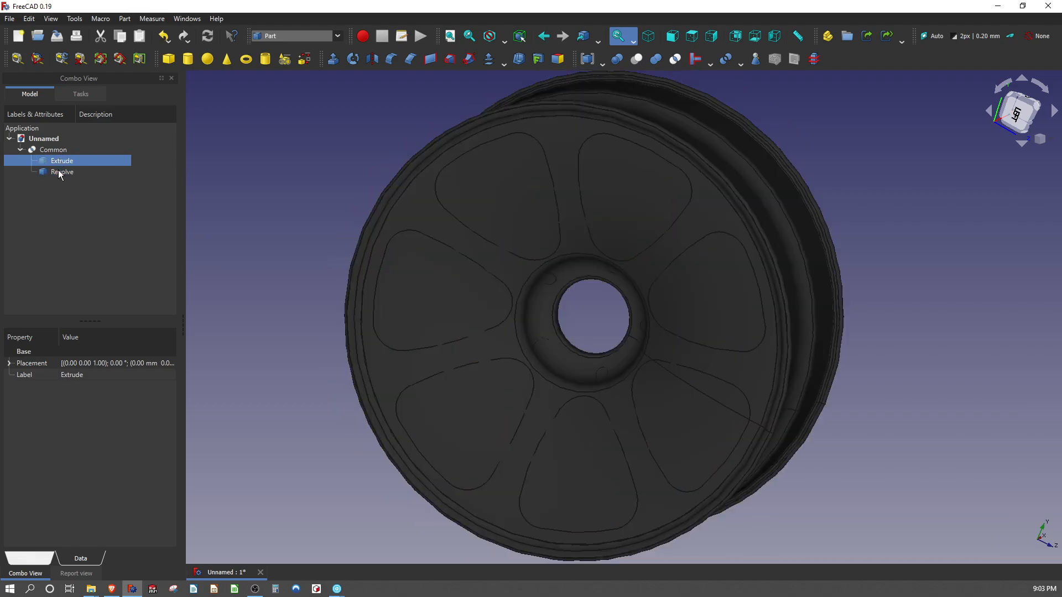
click(60, 173)
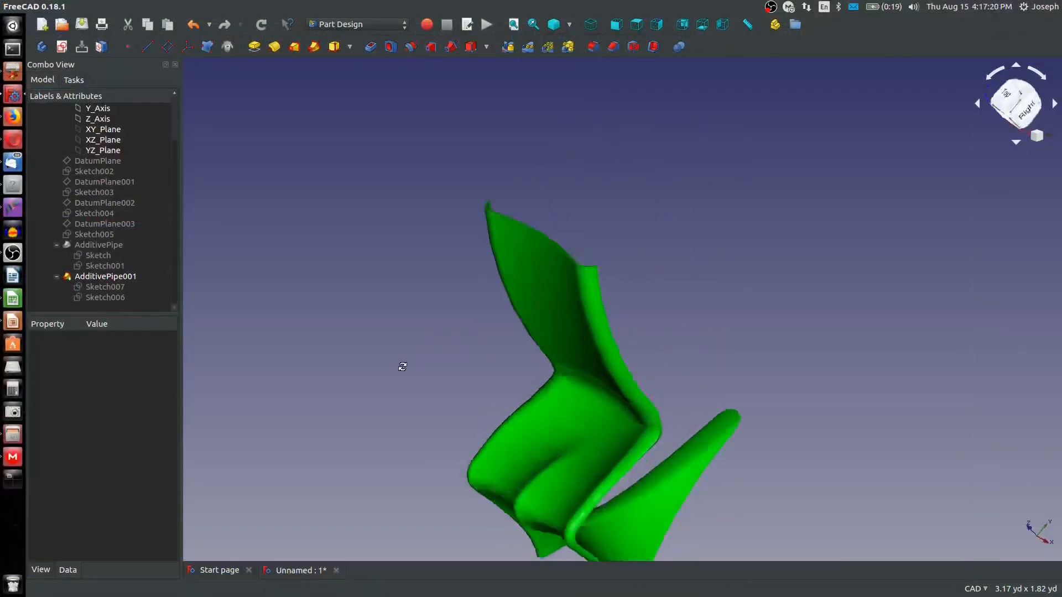
middle_drag(403, 363, 691, 260)
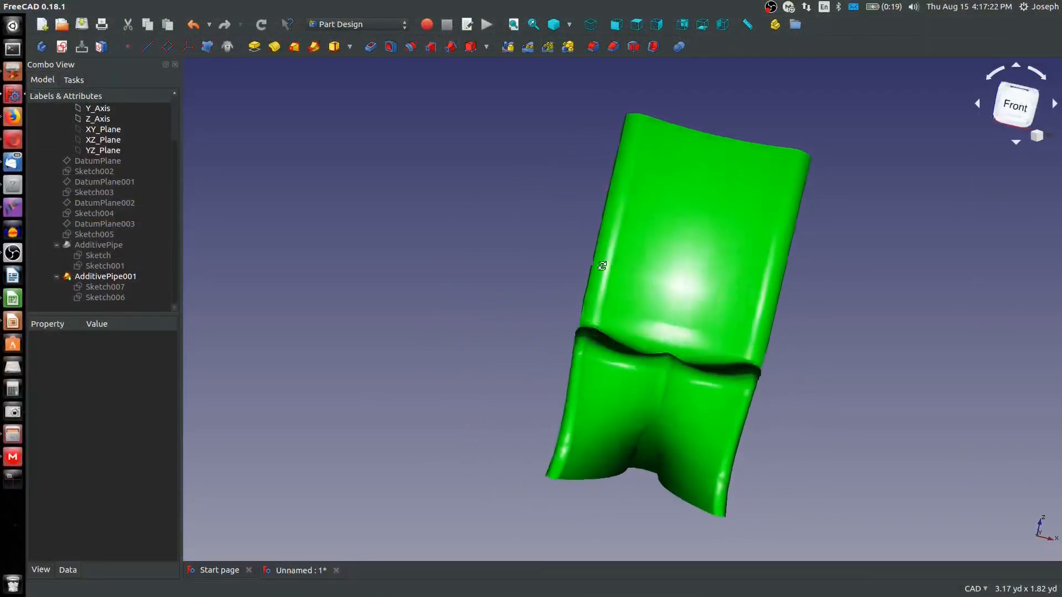